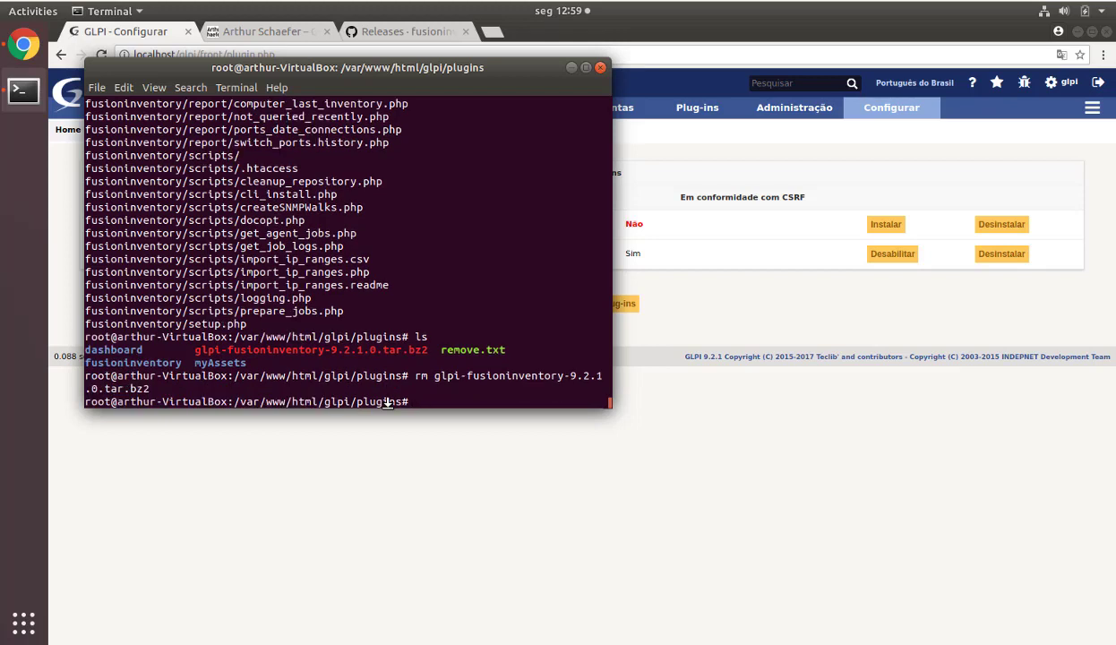
- Go up to /var/www/html and recursively set the glpi folder's permissions to 775 with chmod -Rf
type("cd ..")
key("Return")
type("cd ")
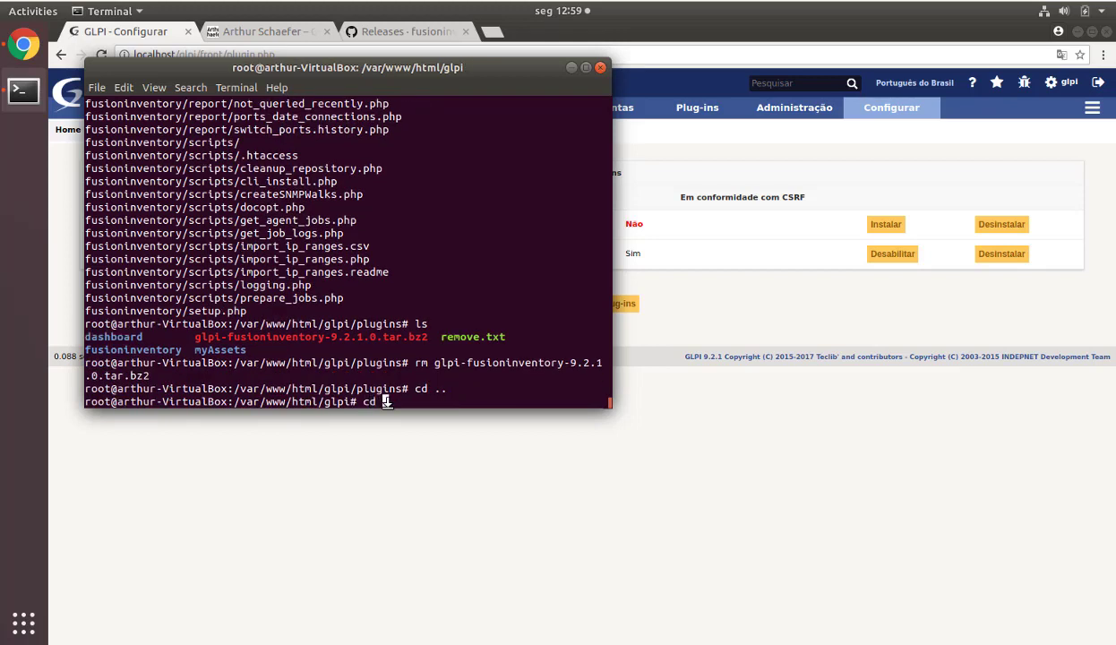
type("..")
key("Return")
type("chm")
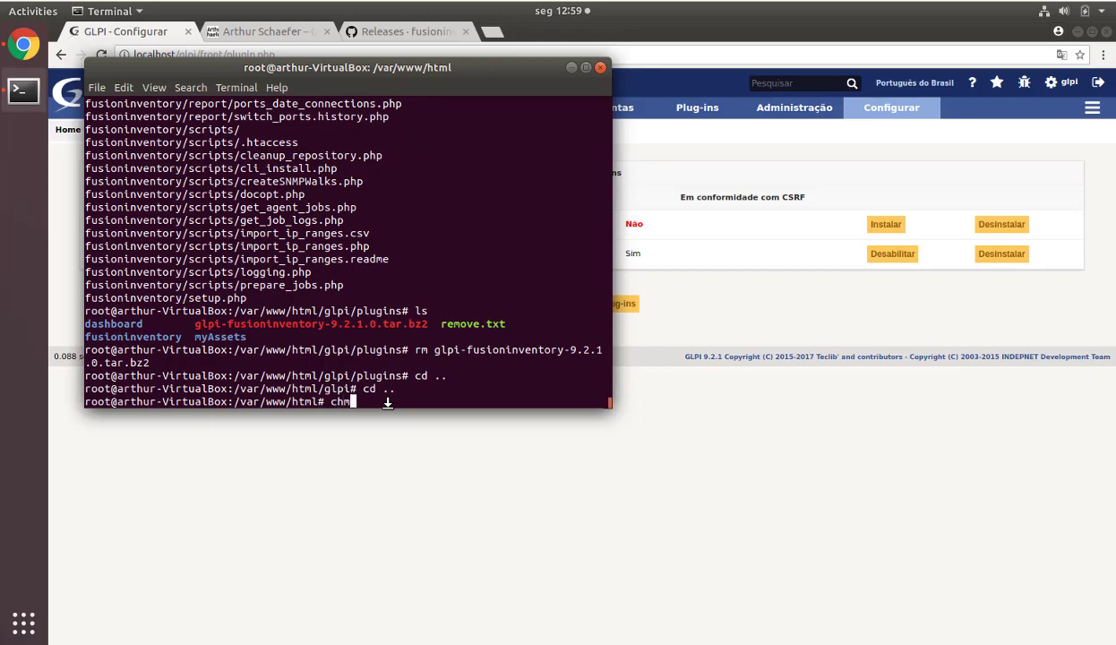
type("od -R 775 glpi")
key("Return")
- Recursively change the glpi folder's owner and group with chown -Rf www-data. glpi
key("Up")
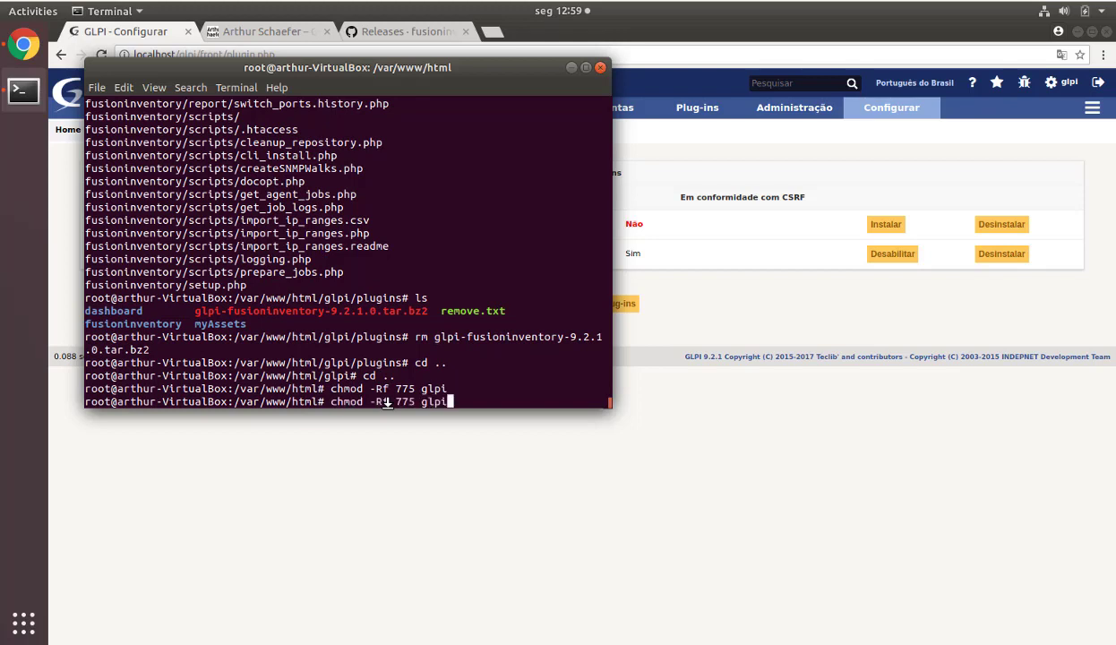
key("Home")
key("Right")
key("Right")
key("Delete")
key("Delete")
key("Delete")
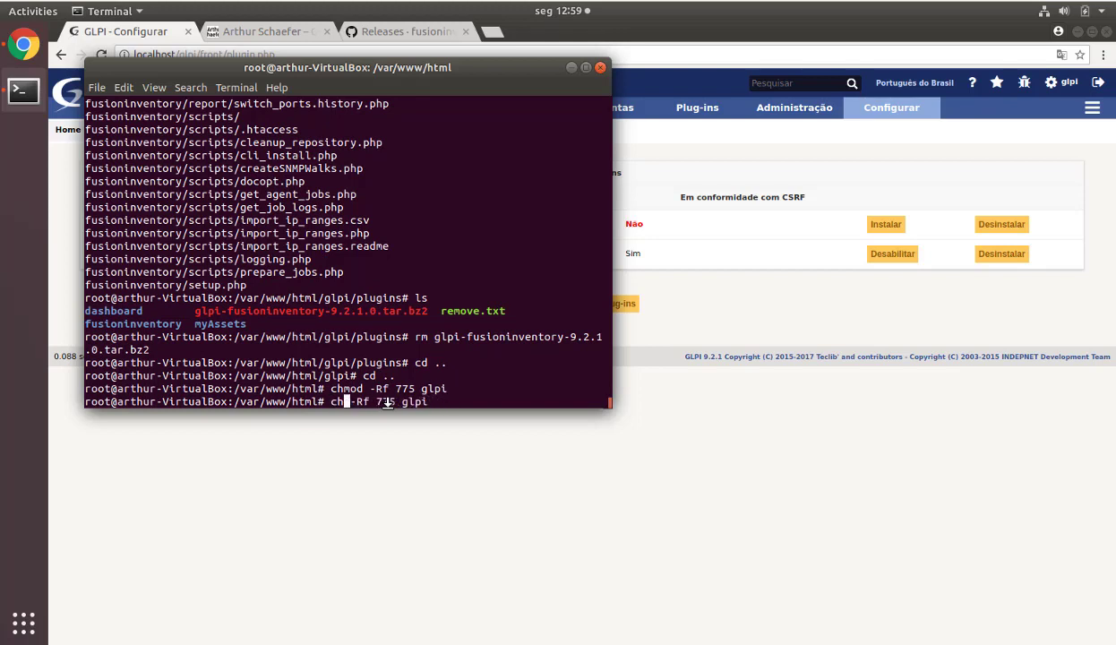
type("own")
key("Right")
key("Right")
key("Right")
key("Right")
key("Right")
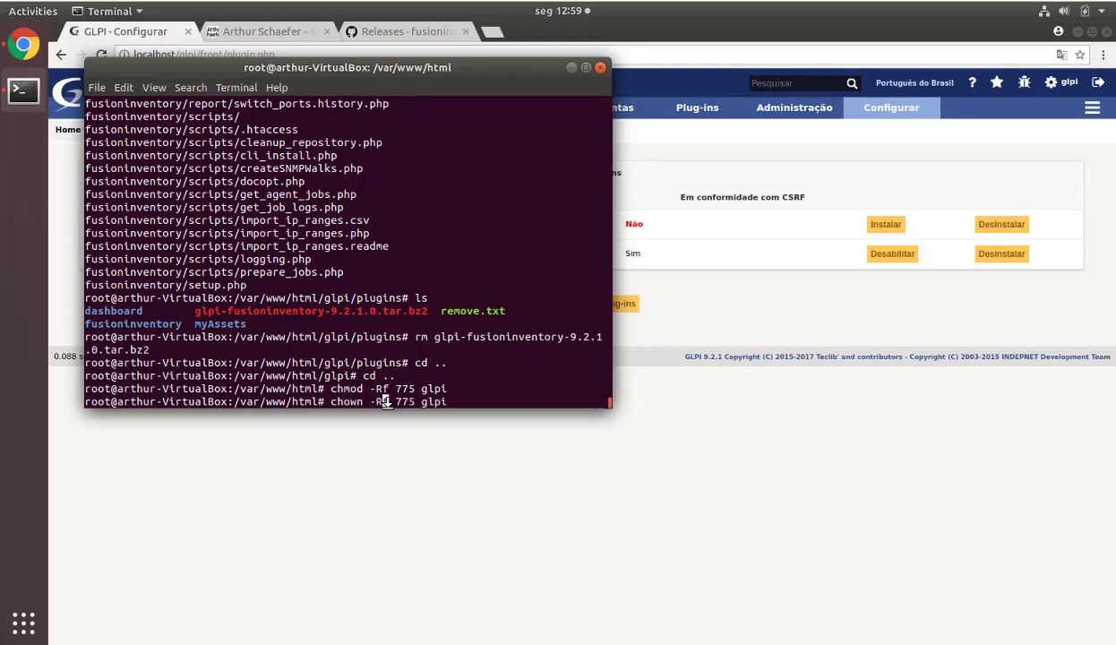
key("Delete")
key("Delete")
key("Delete")
type("www-data.")
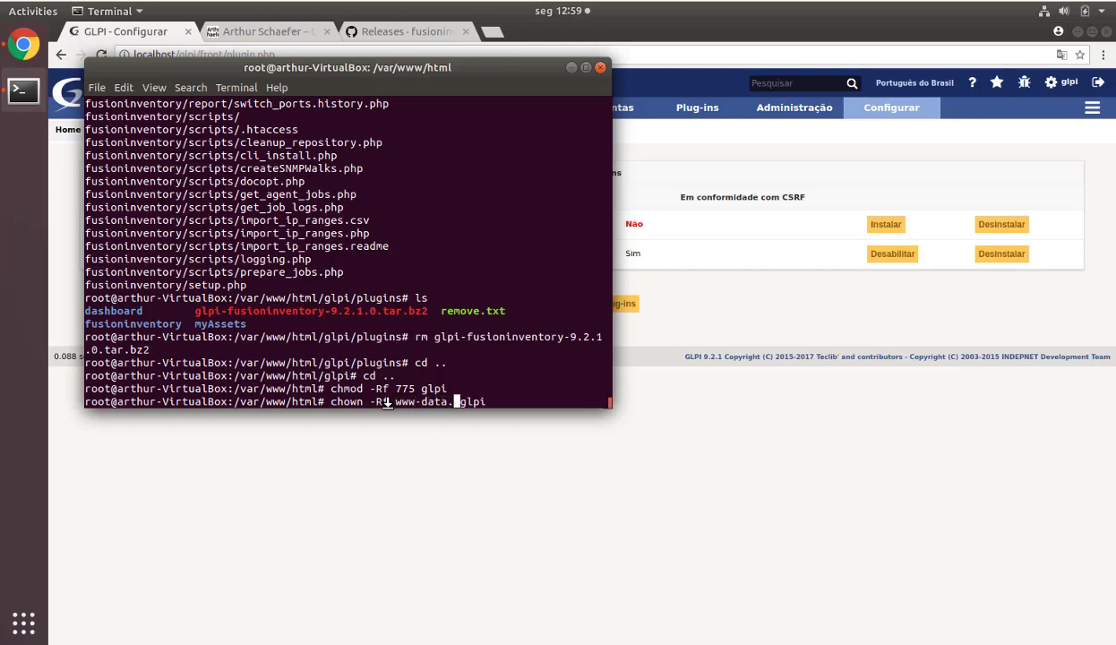
key("Return")
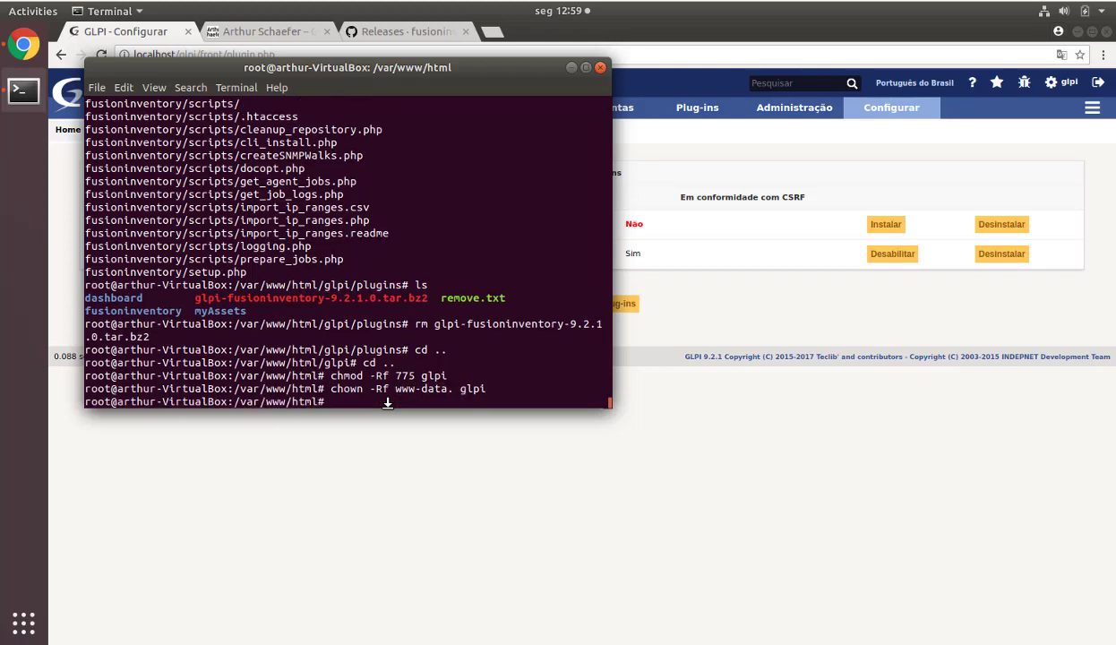
- Switch to Chrome, return to the GLPI plug-in list, and install and enable the FusionInventory plug-in
left_click(662, 125)
left_click(584, 224)
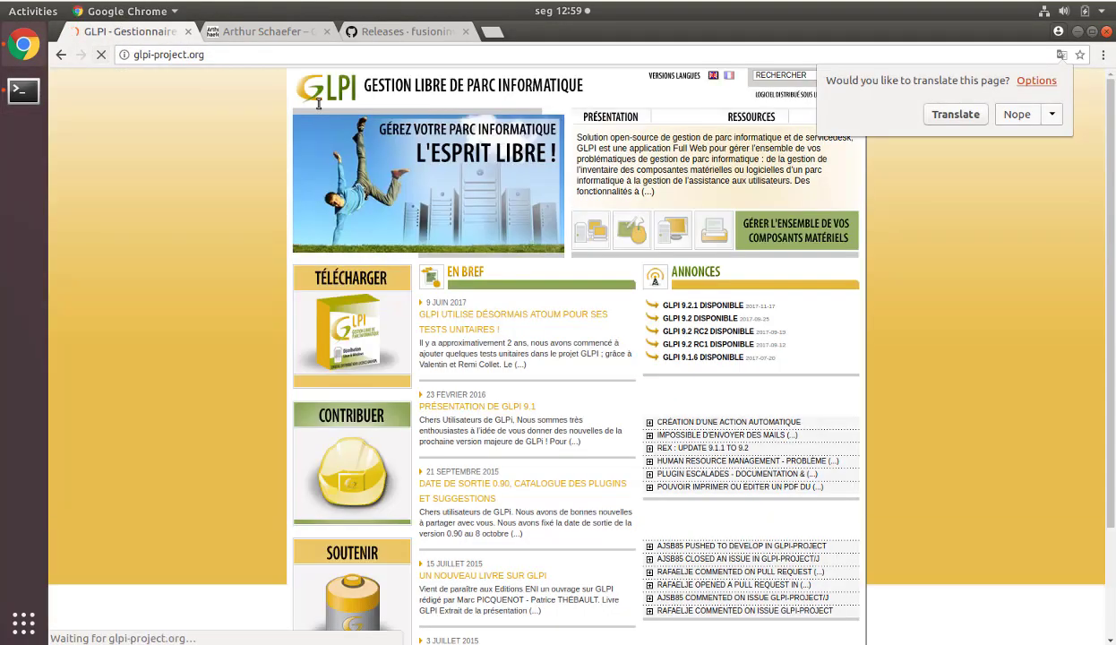
left_click(61, 55)
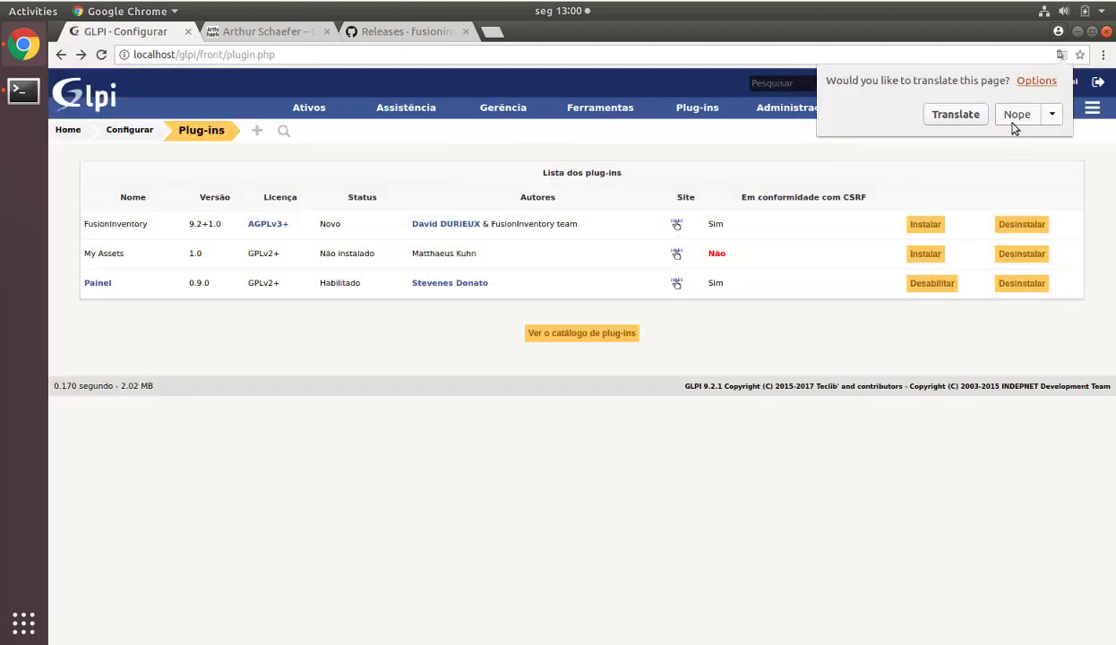
left_click(1012, 126)
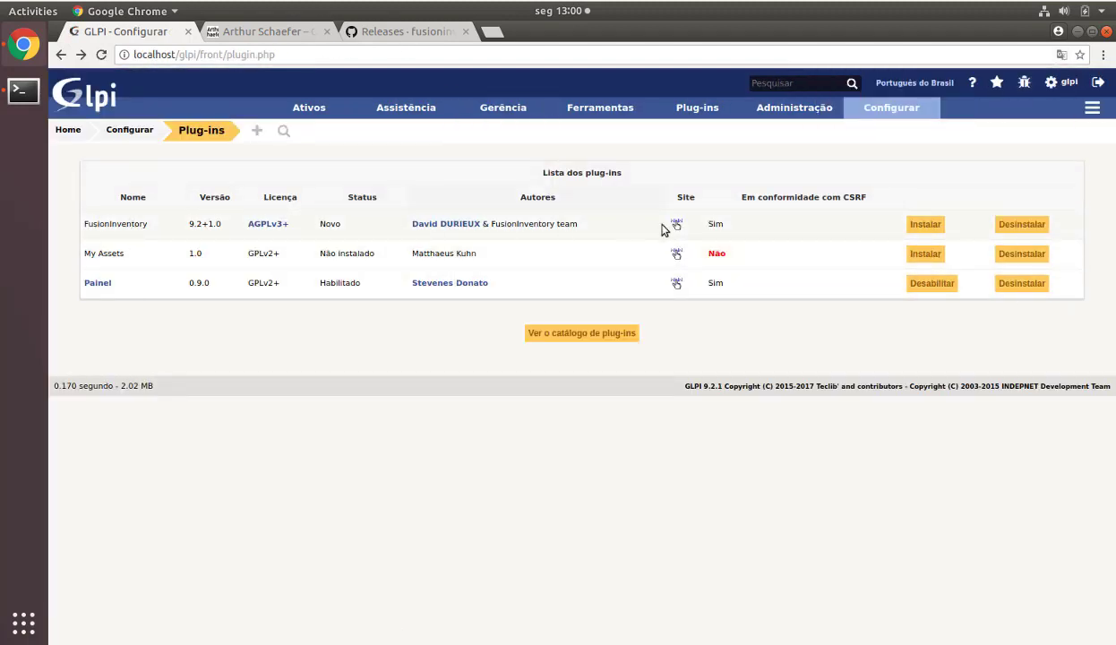
left_click(927, 231)
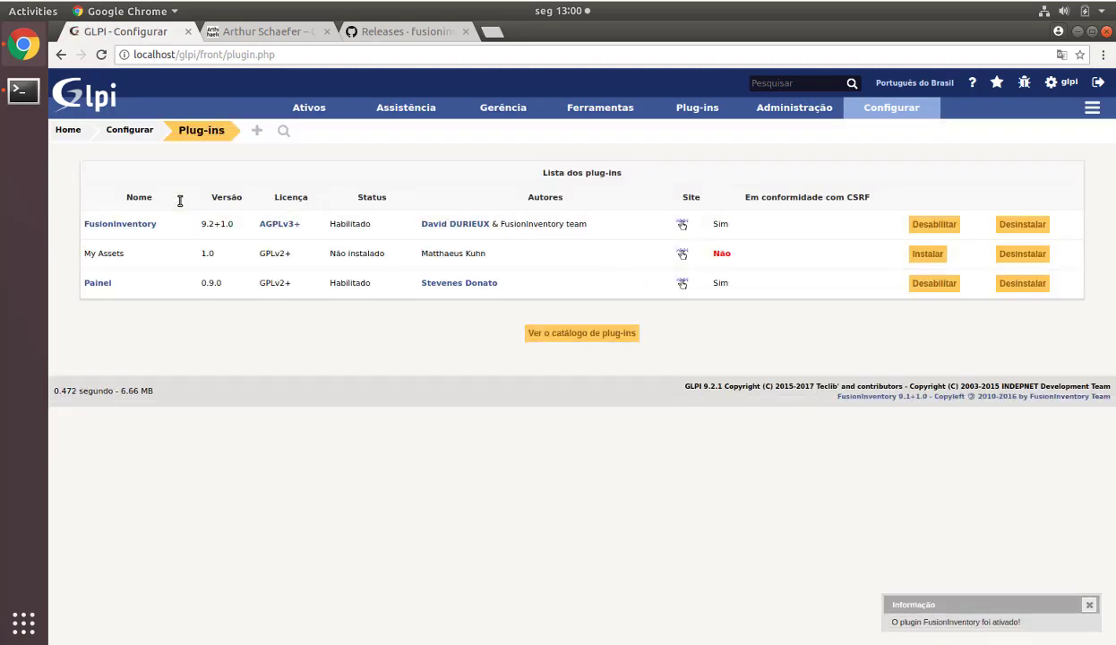
- Open the FusionInventory plug-in's configuration and examine the agent port
left_click(120, 225)
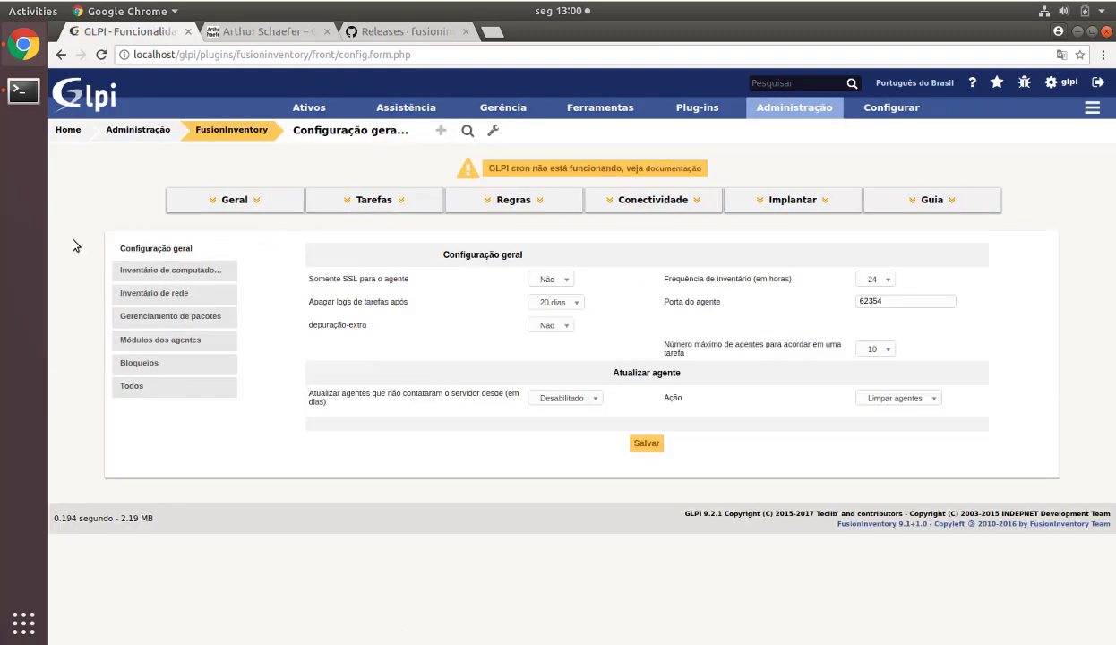
left_click_drag(913, 301, 791, 299)
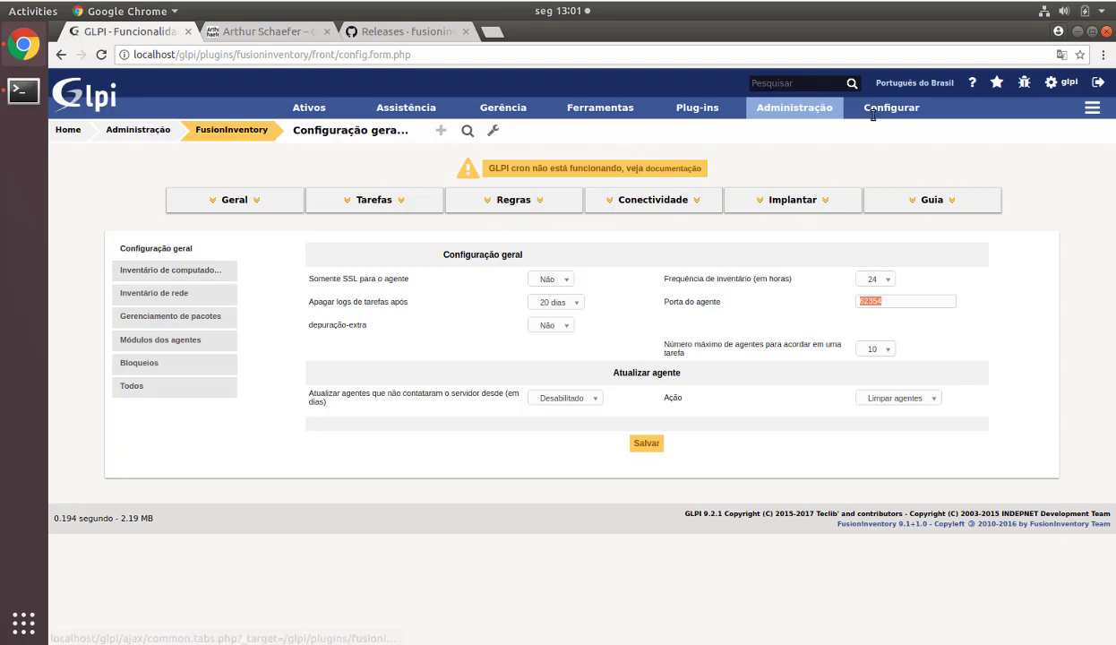
mouse_move(877, 107)
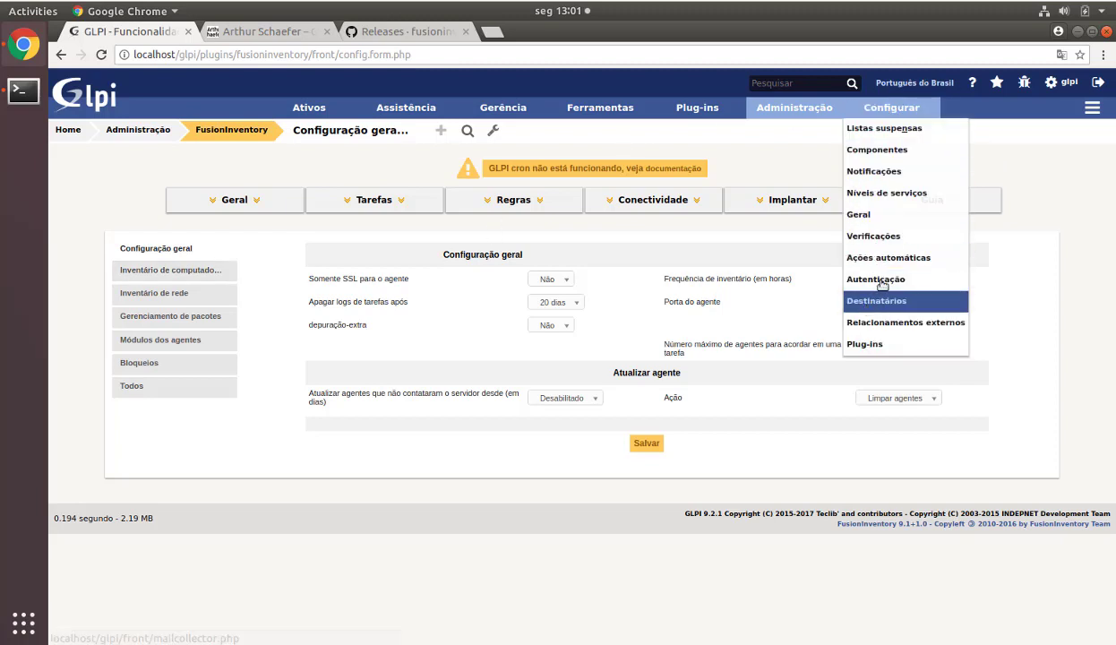
left_click(881, 224)
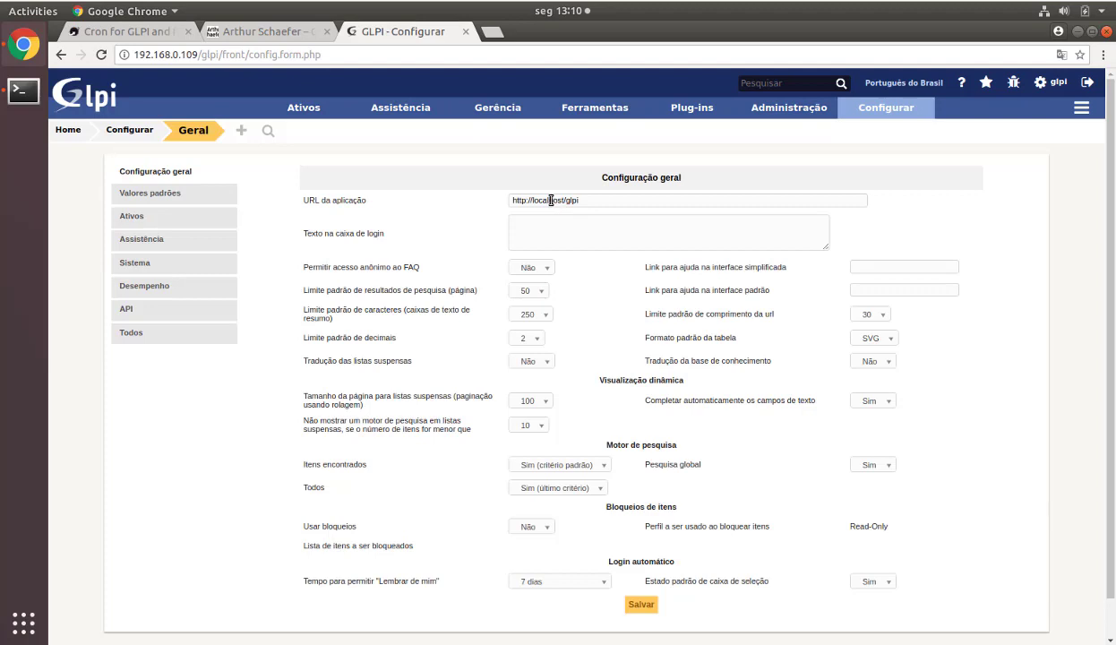
left_click_drag(651, 201, 506, 199)
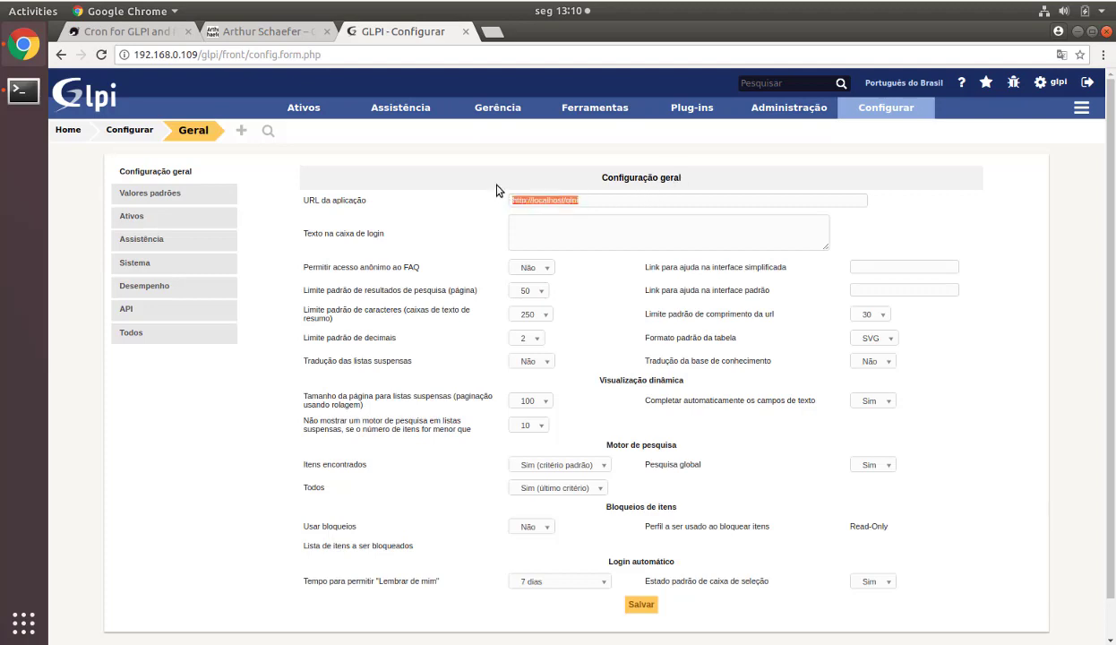
left_click(558, 201)
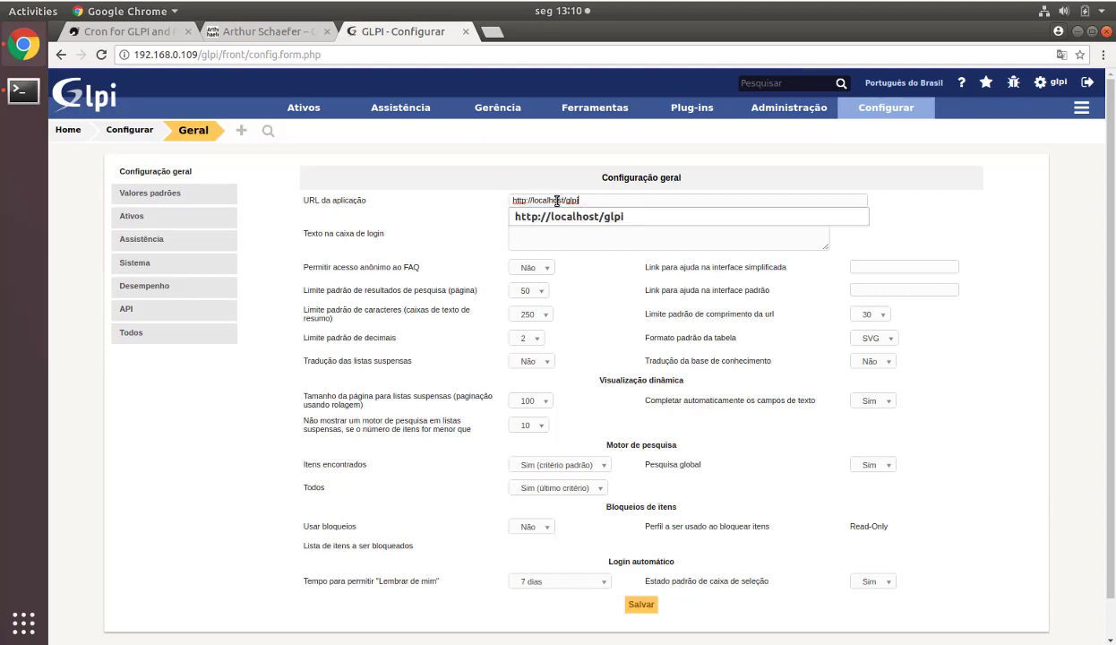
double_click(558, 201)
key("Right")
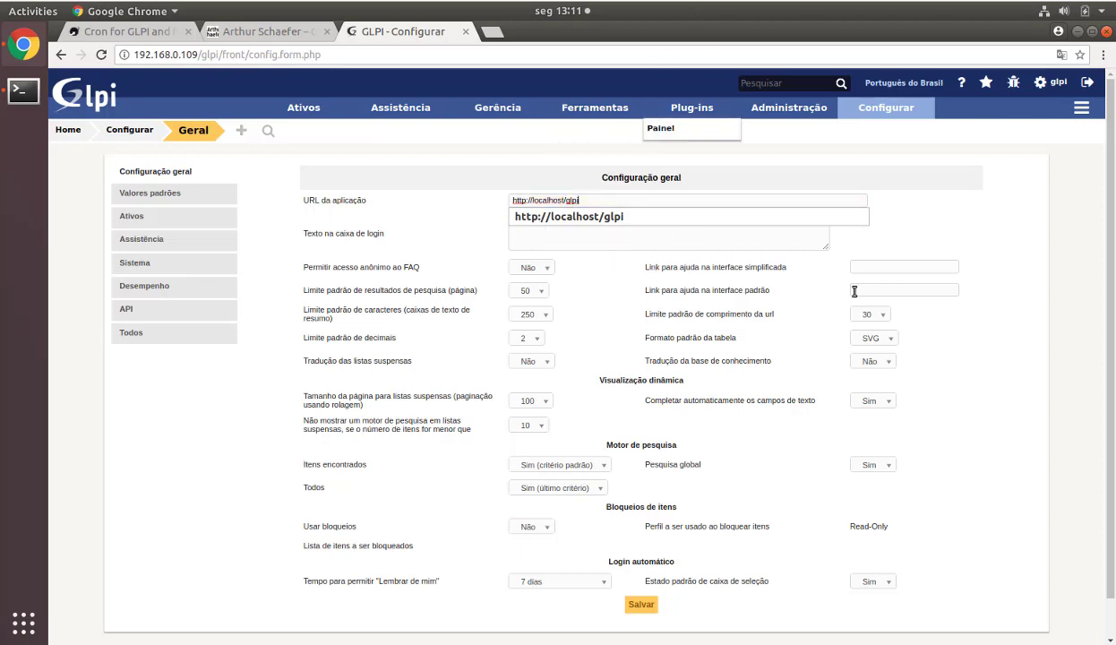
double_click(546, 199)
type("192.168.0.10")
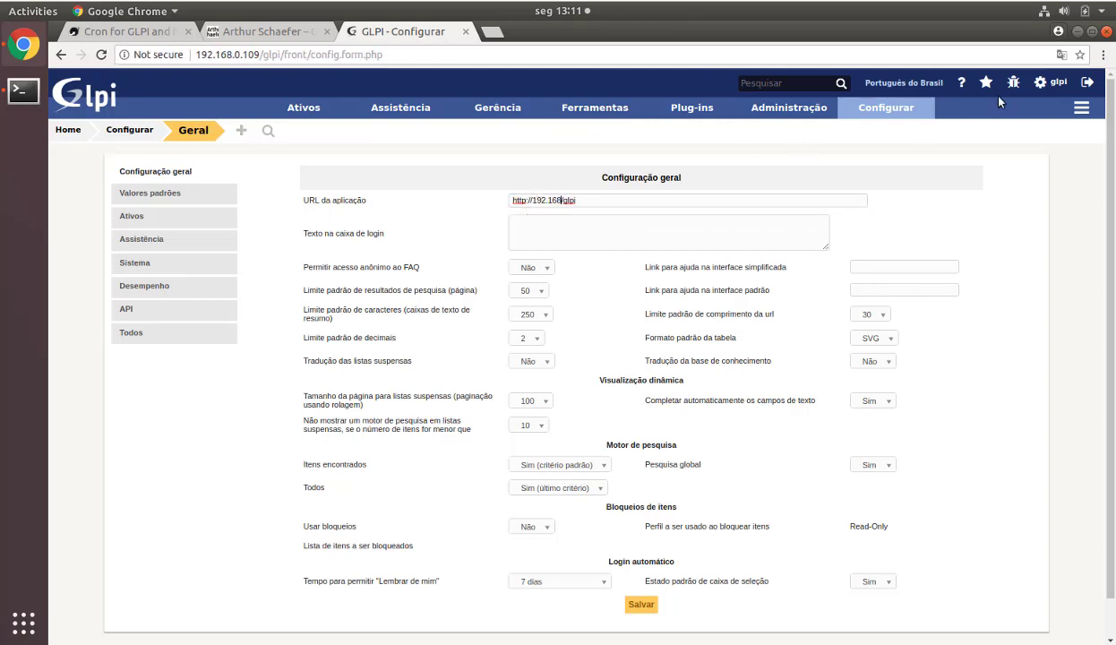
type("9")
left_click(619, 199)
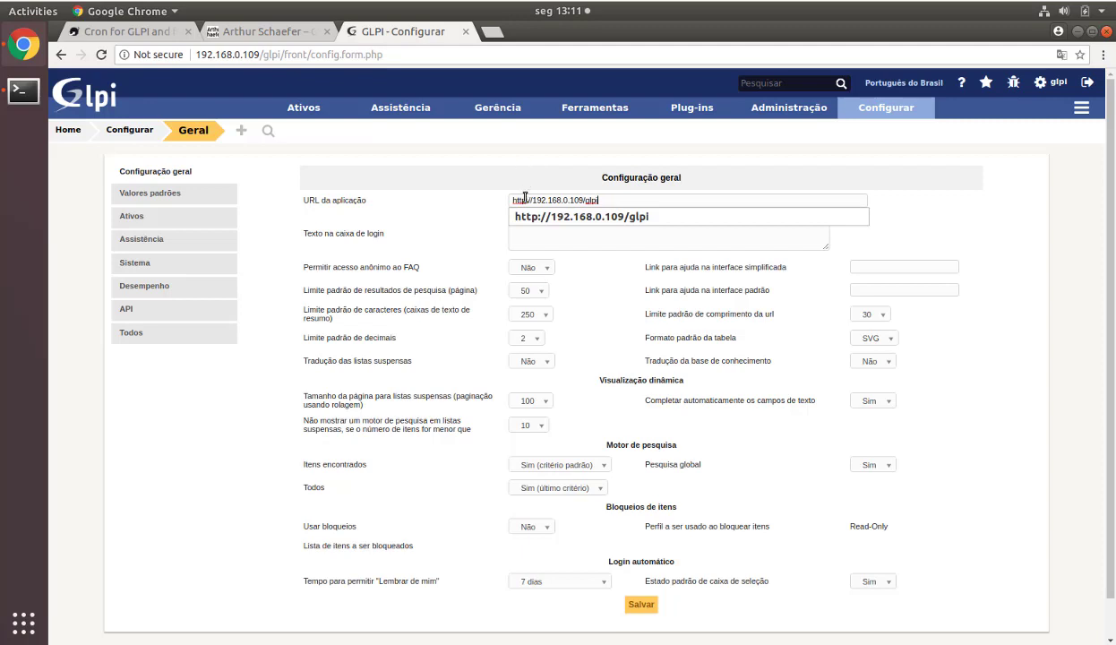
left_click_drag(510, 200, 590, 197)
left_click(590, 196)
left_click(440, 159)
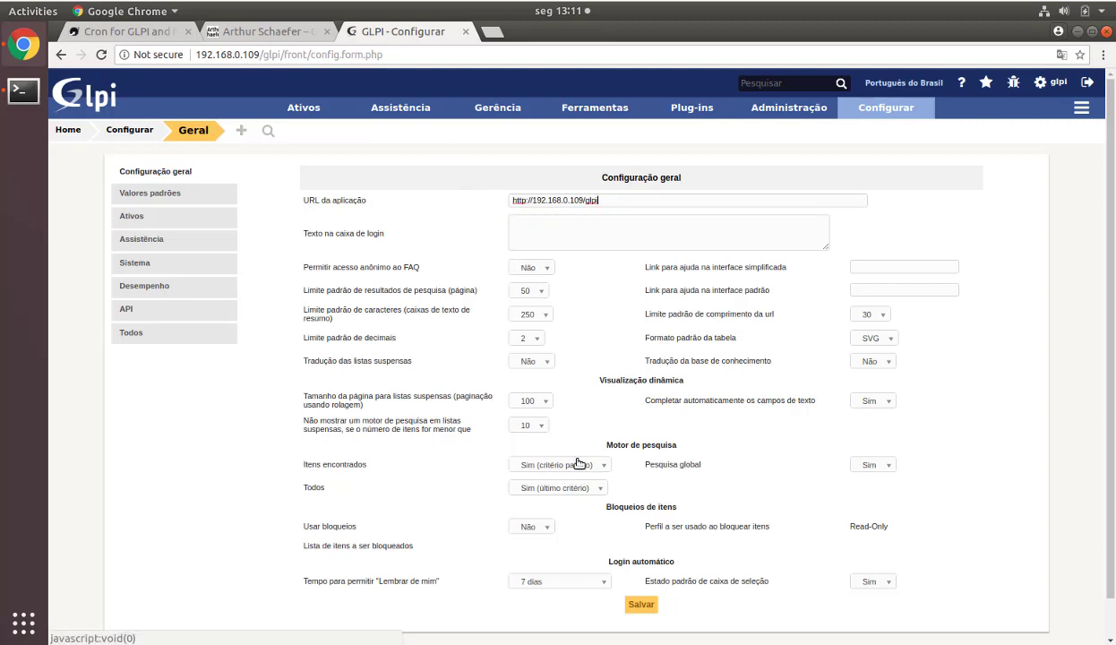
left_click(641, 605)
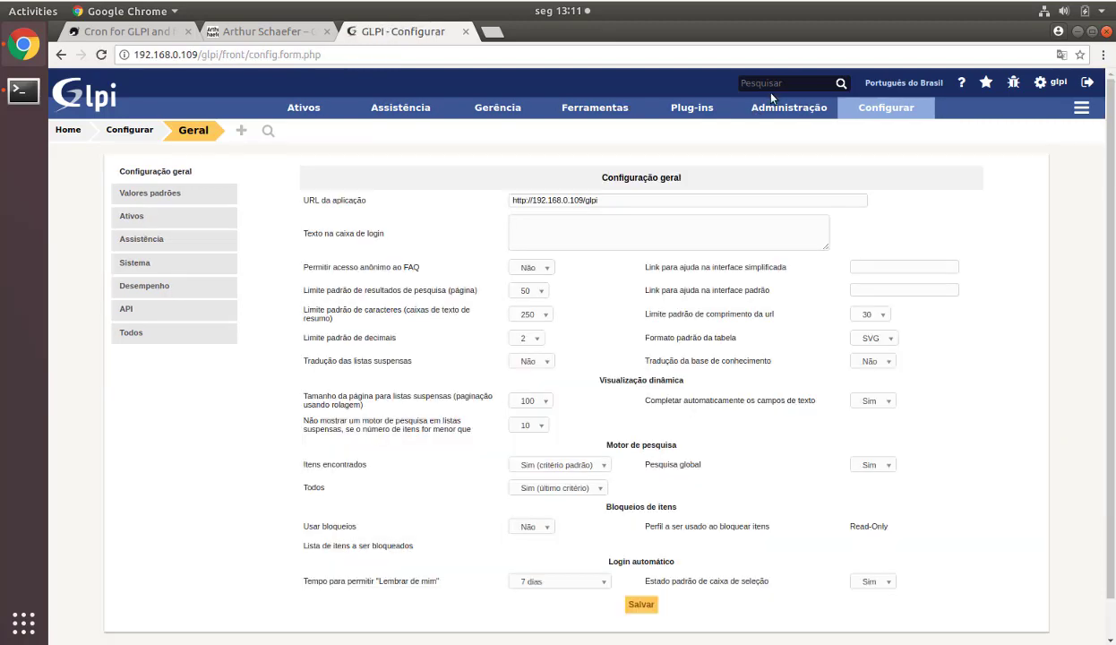
- Open FusionInventory's general configuration and review the SSL-only option and the agent port
mouse_move(786, 107)
left_click(774, 326)
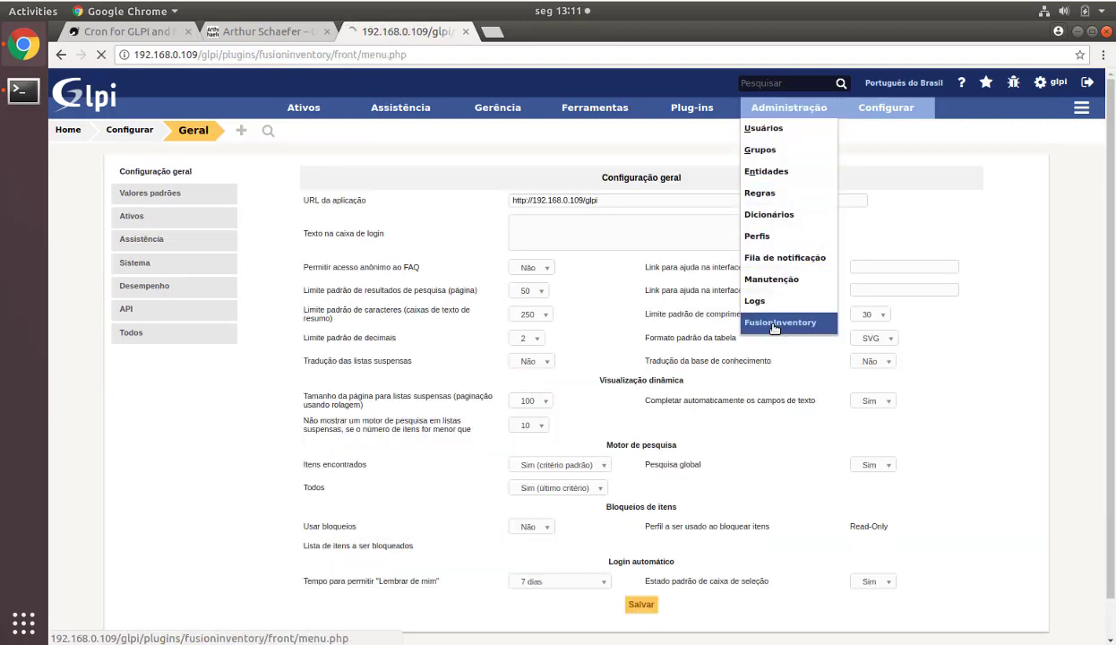
mouse_move(226, 199)
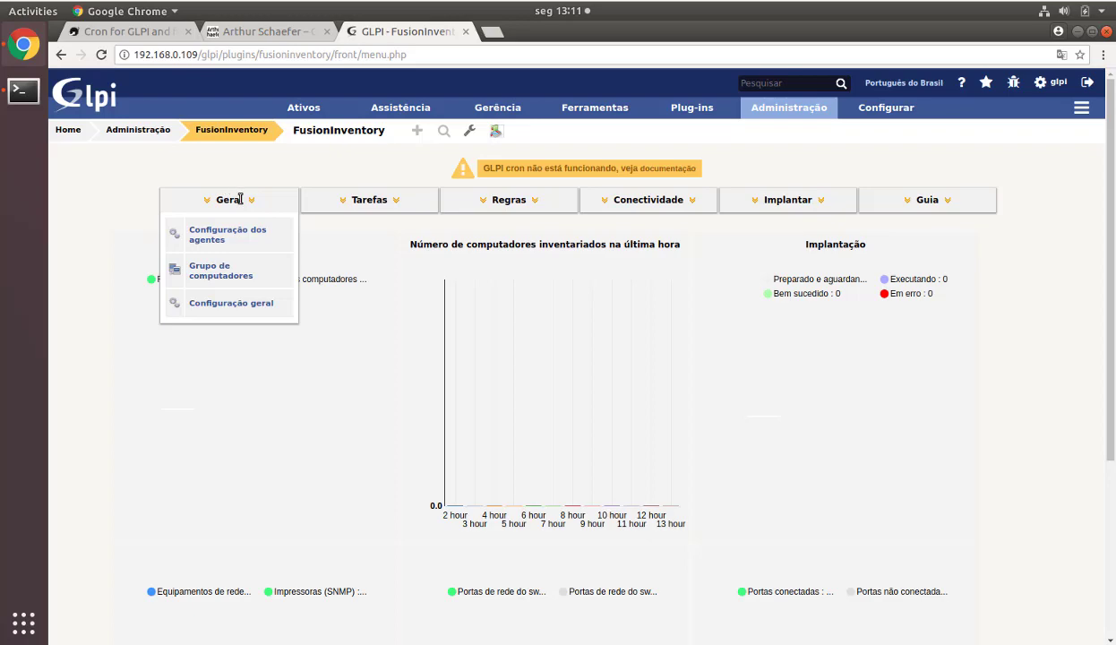
scroll(338, 442, "down", 2)
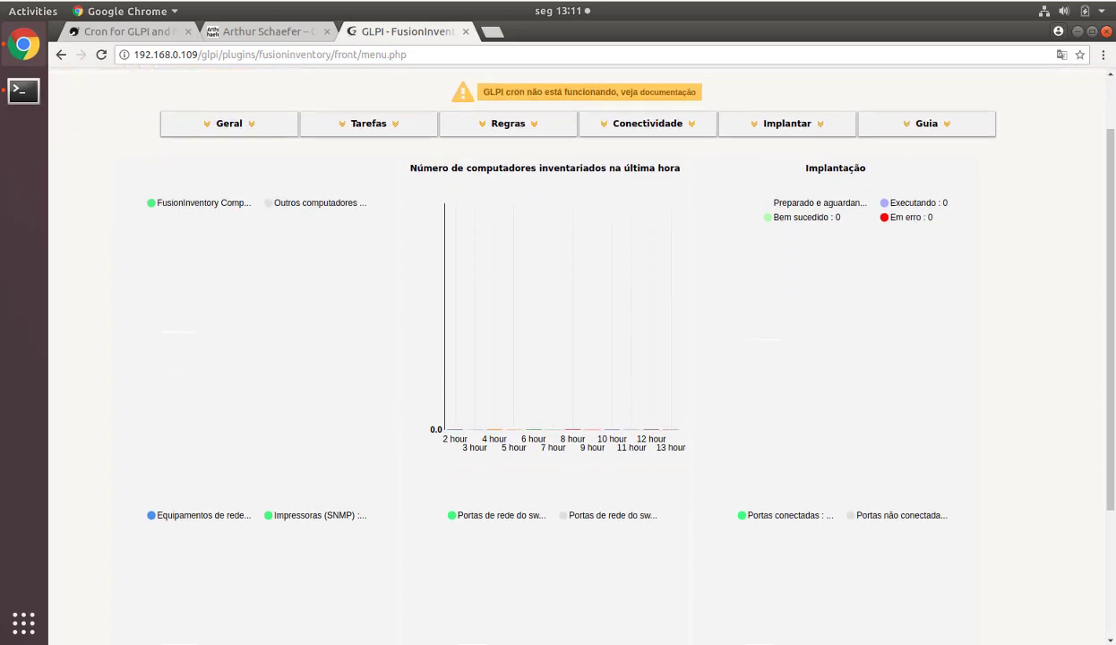
scroll(386, 423, "up", 2)
mouse_move(245, 182)
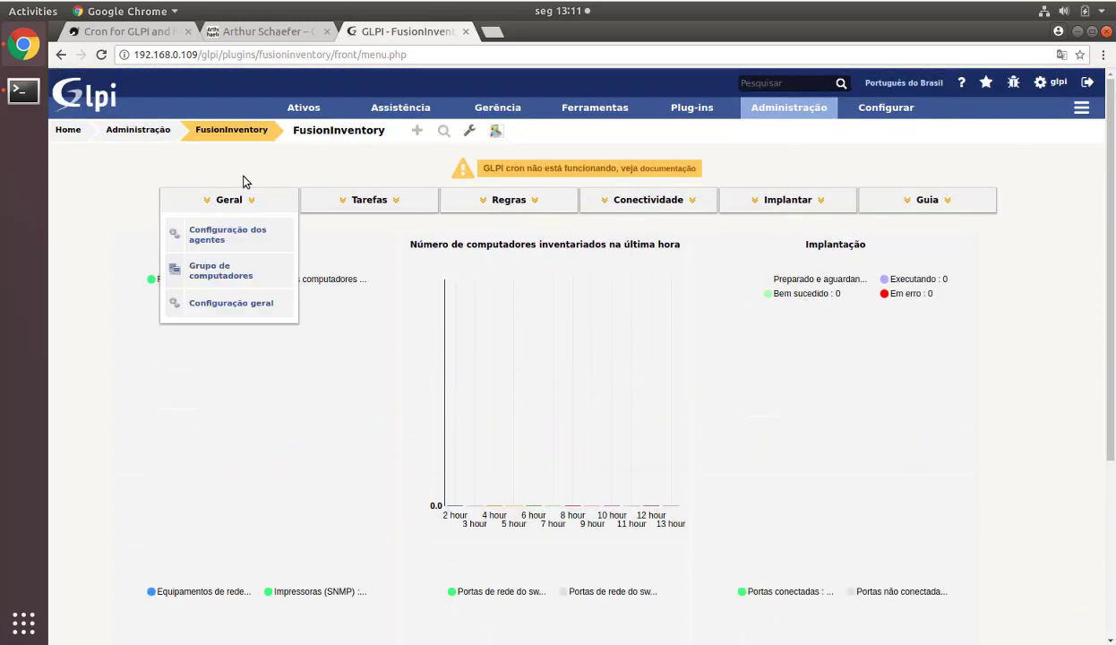
left_click(228, 309)
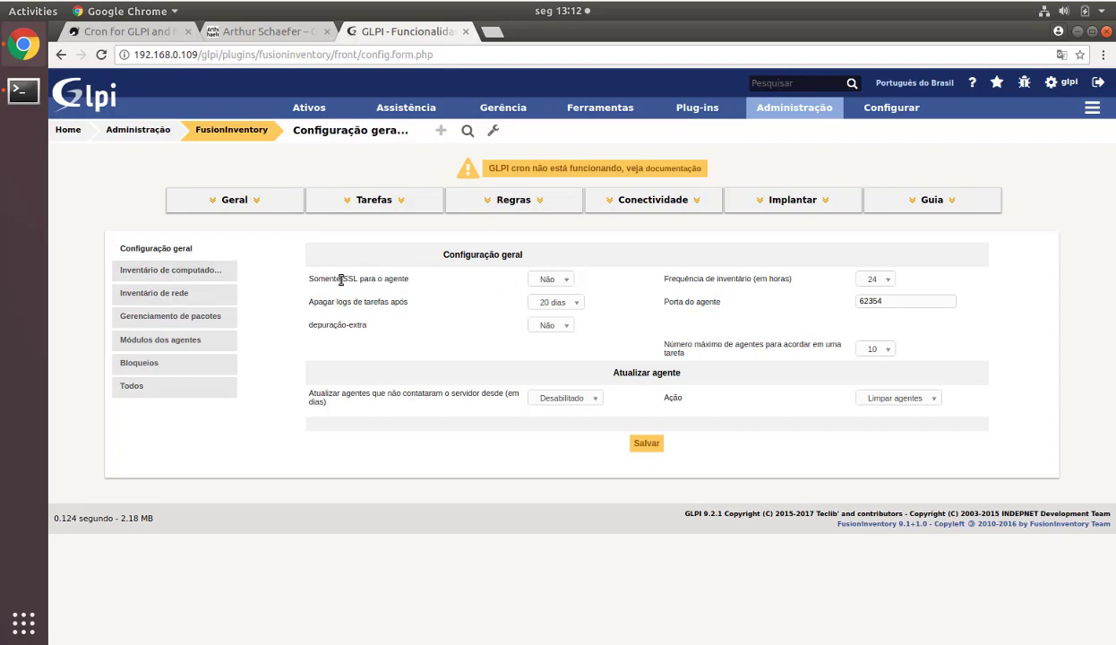
left_click_drag(309, 278, 394, 278)
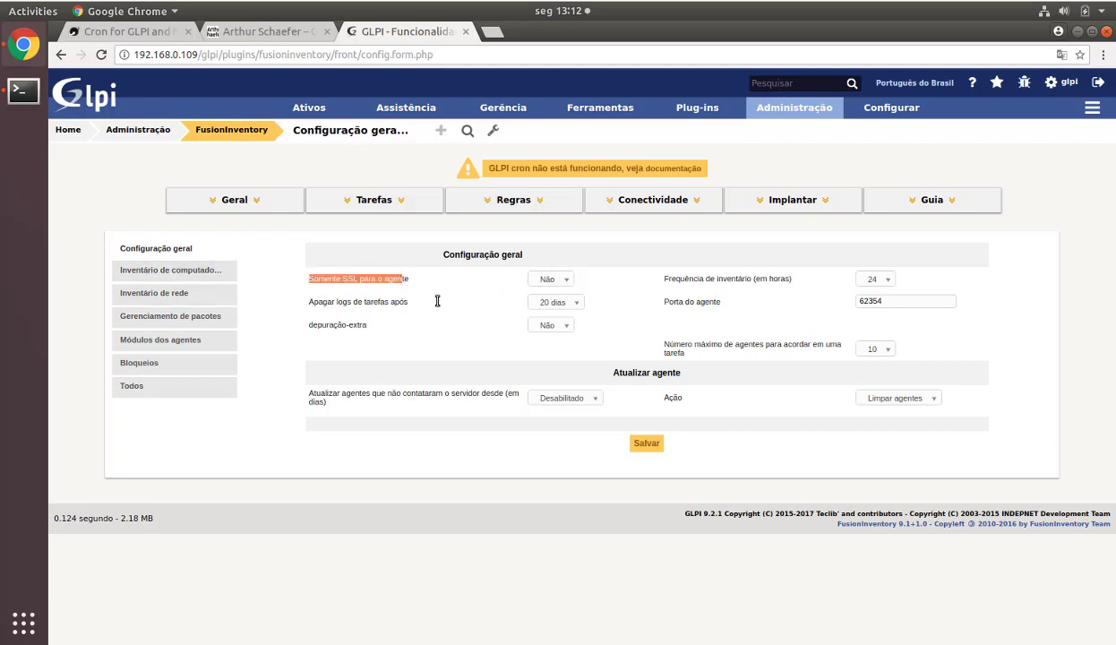
left_click_drag(676, 302, 708, 302)
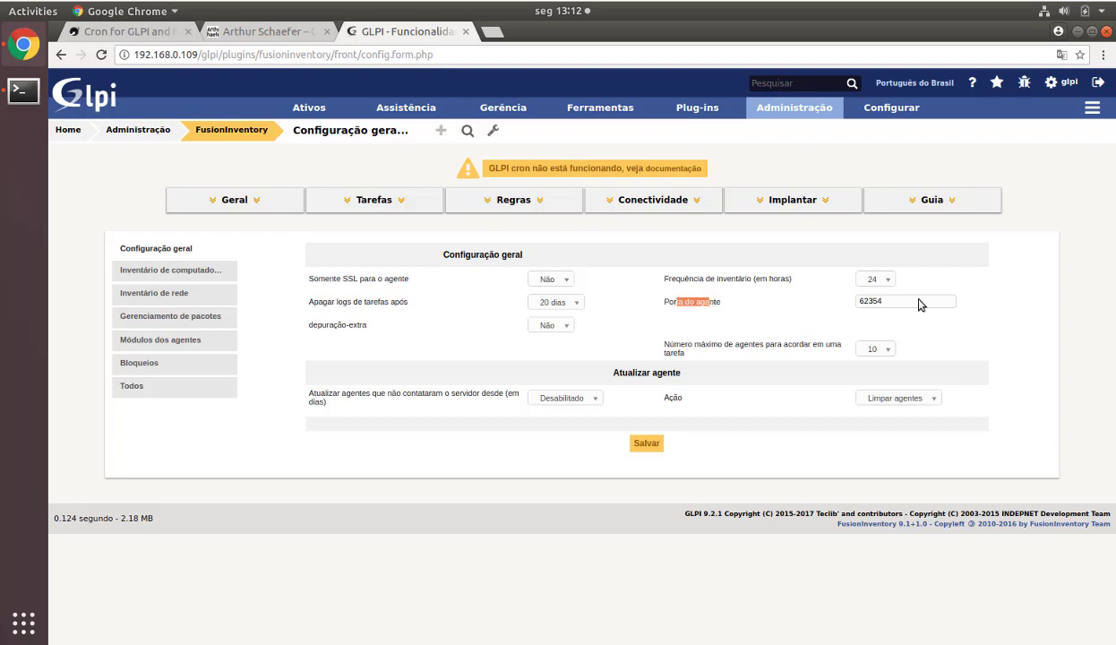
left_click_drag(927, 302, 782, 326)
- Set the FusionInventory inventory frequency to 12 hours and save the configuration
left_click(755, 278)
double_click(748, 278)
left_click(872, 279)
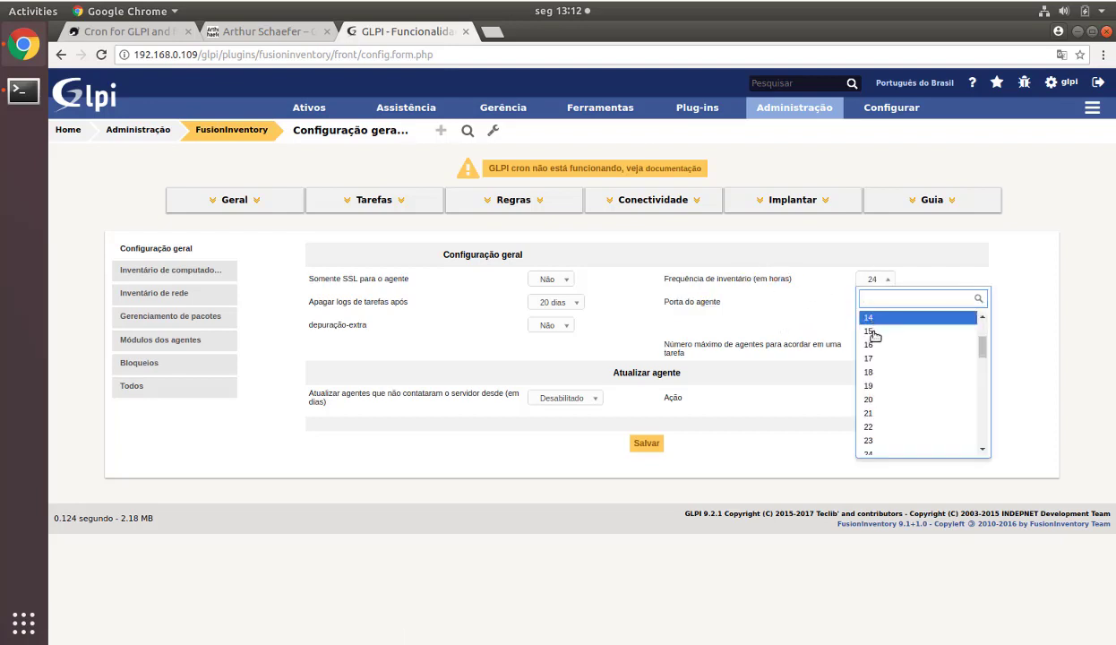
type("12")
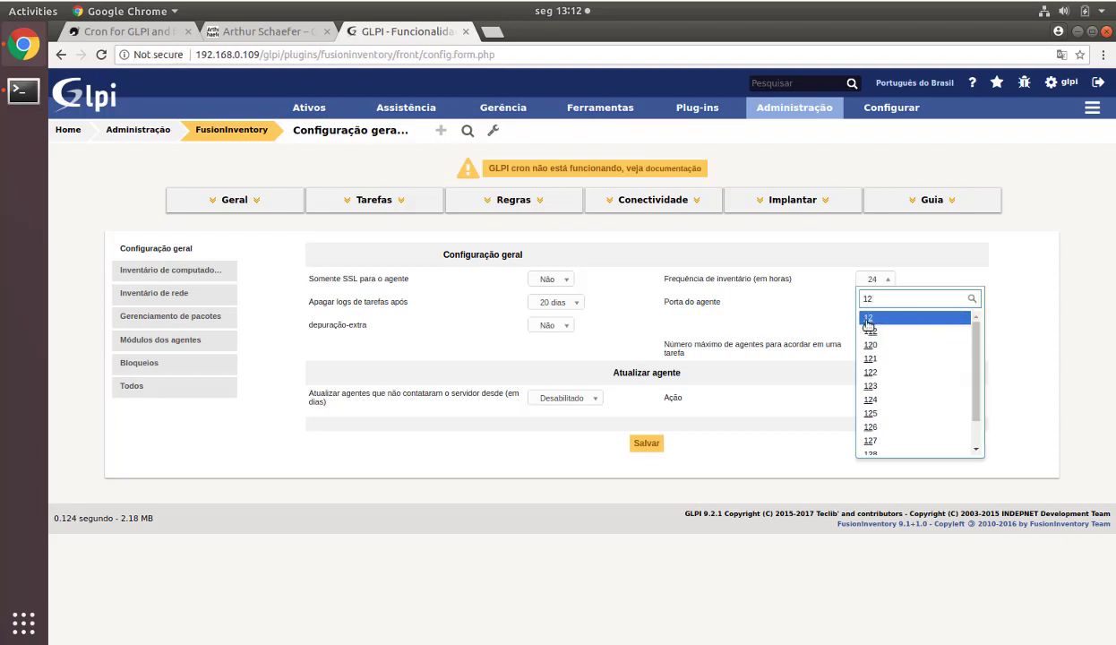
left_click(867, 320)
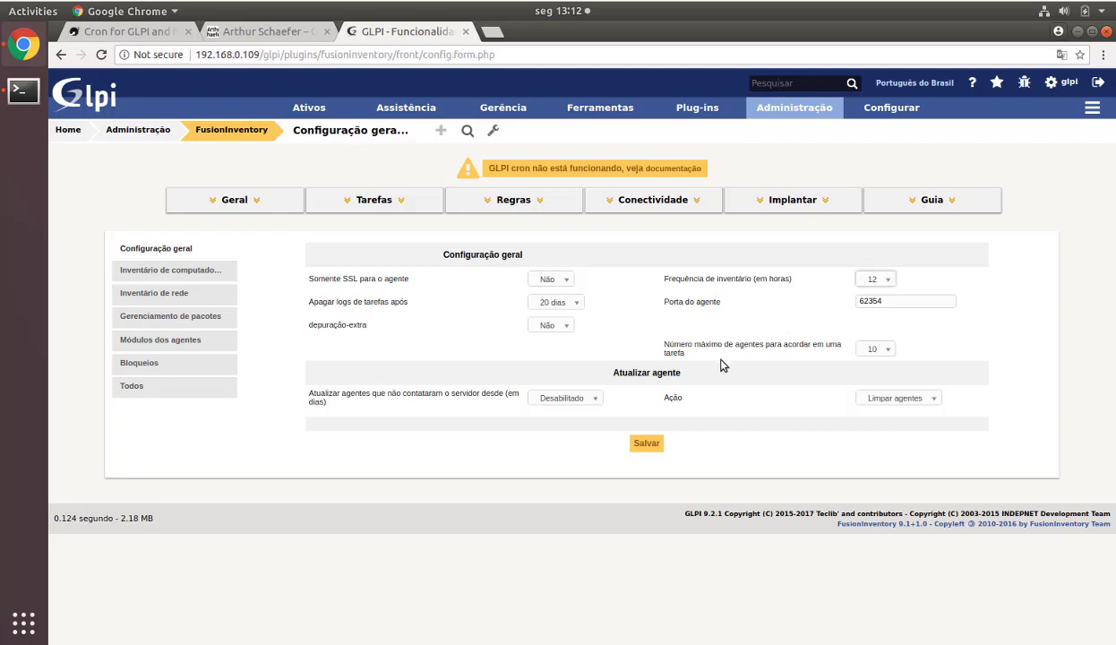
left_click(646, 445)
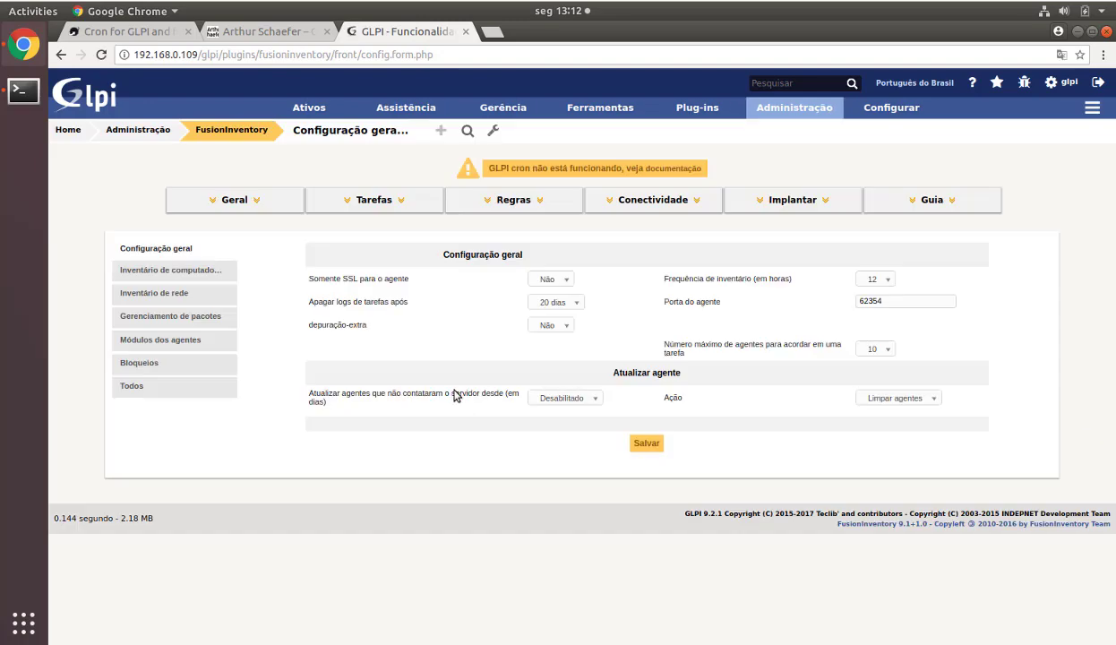
- Set agents that have not contacted the server for 2 days to be updated with the action Alterar status
left_click_drag(311, 394, 483, 393)
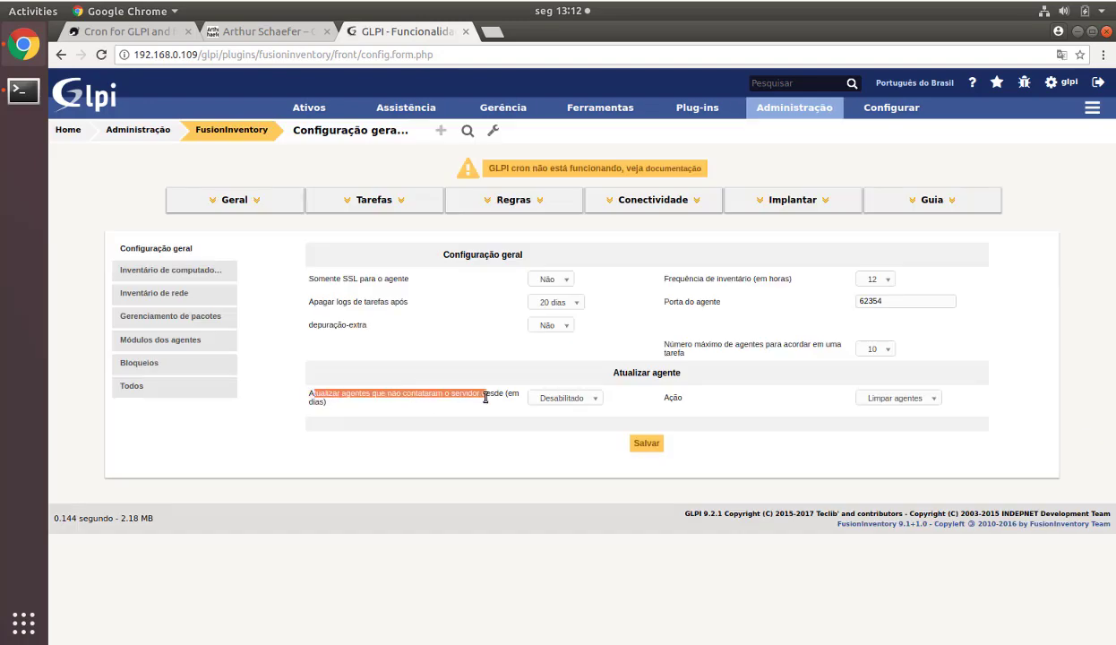
left_click(561, 399)
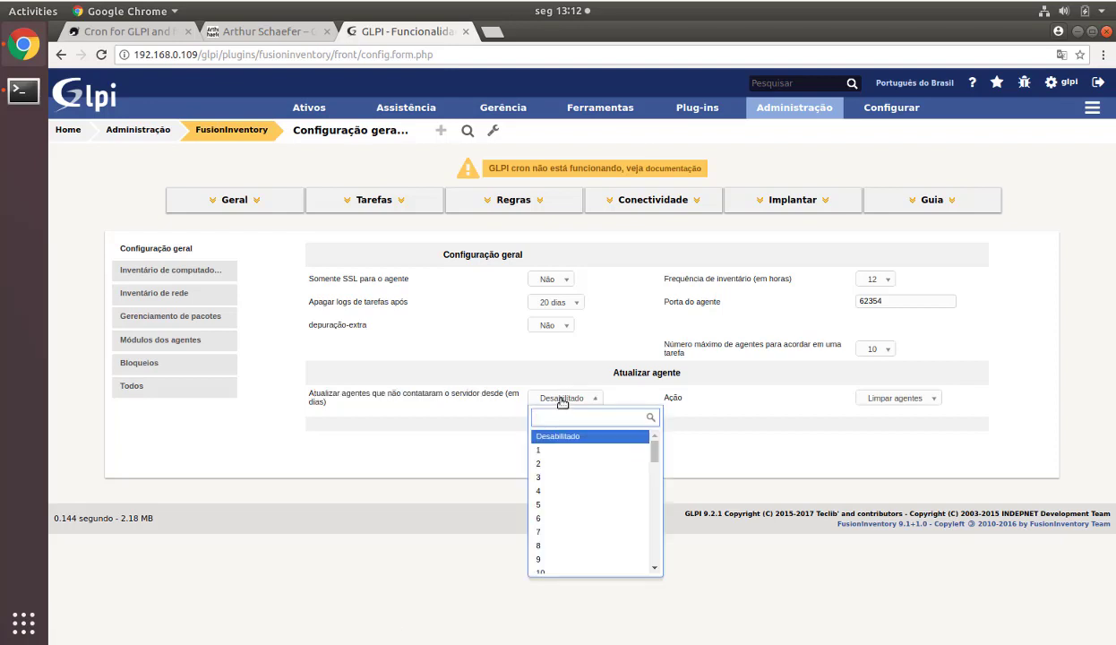
left_click(540, 463)
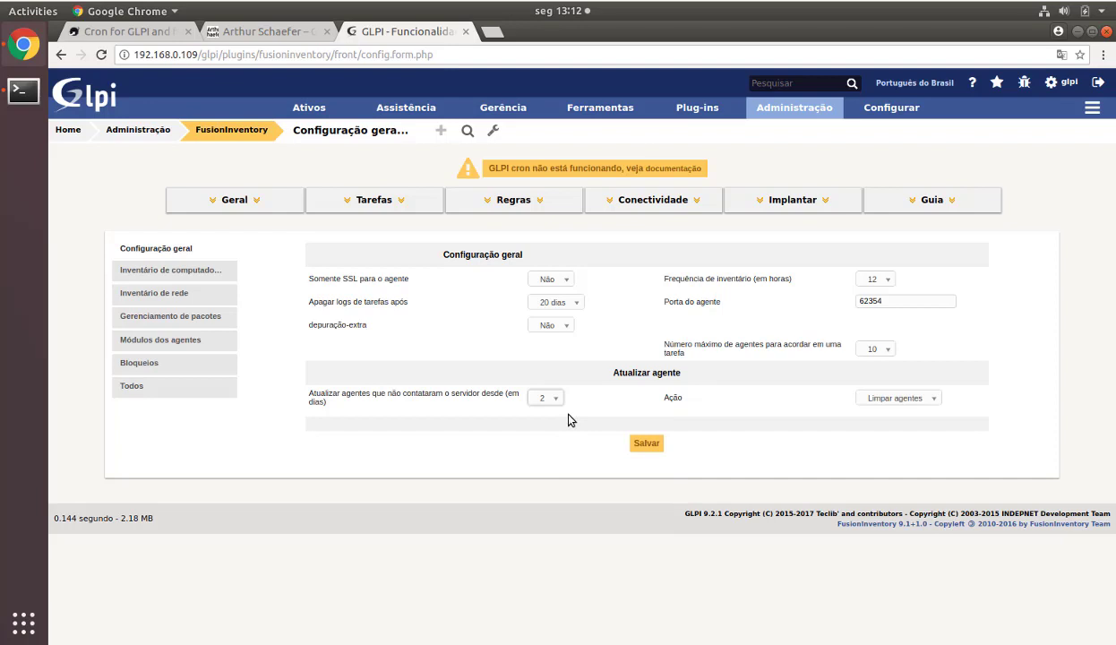
left_click(904, 397)
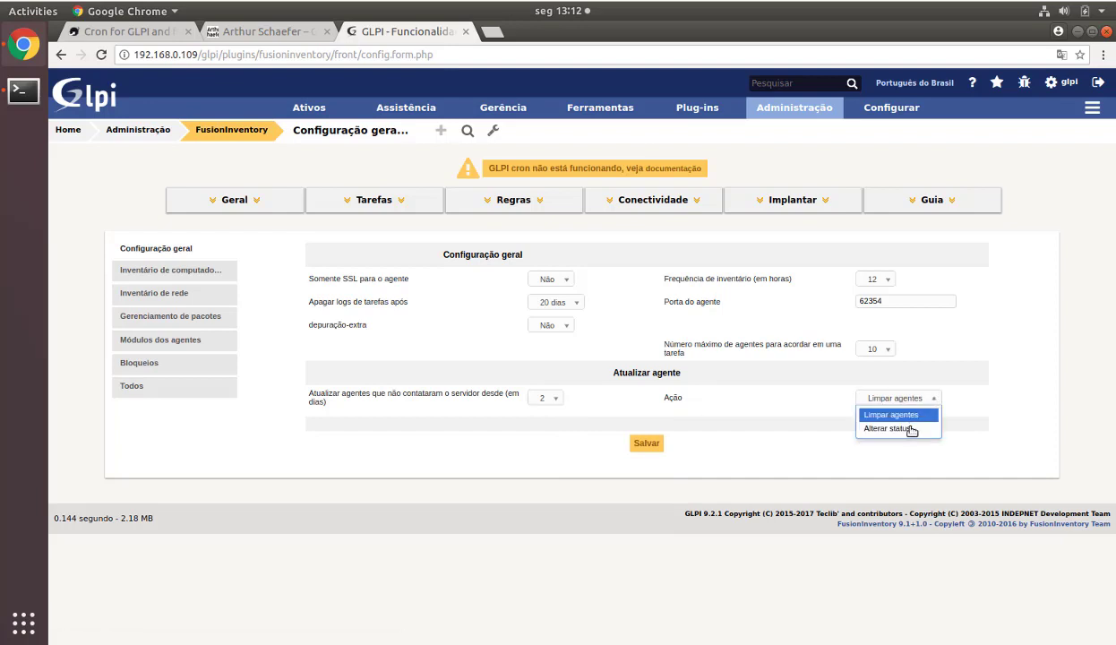
left_click(887, 424)
- Create an item status named Offline for the Alterar status option, keeping the default visibility, and close the form
left_click(861, 420)
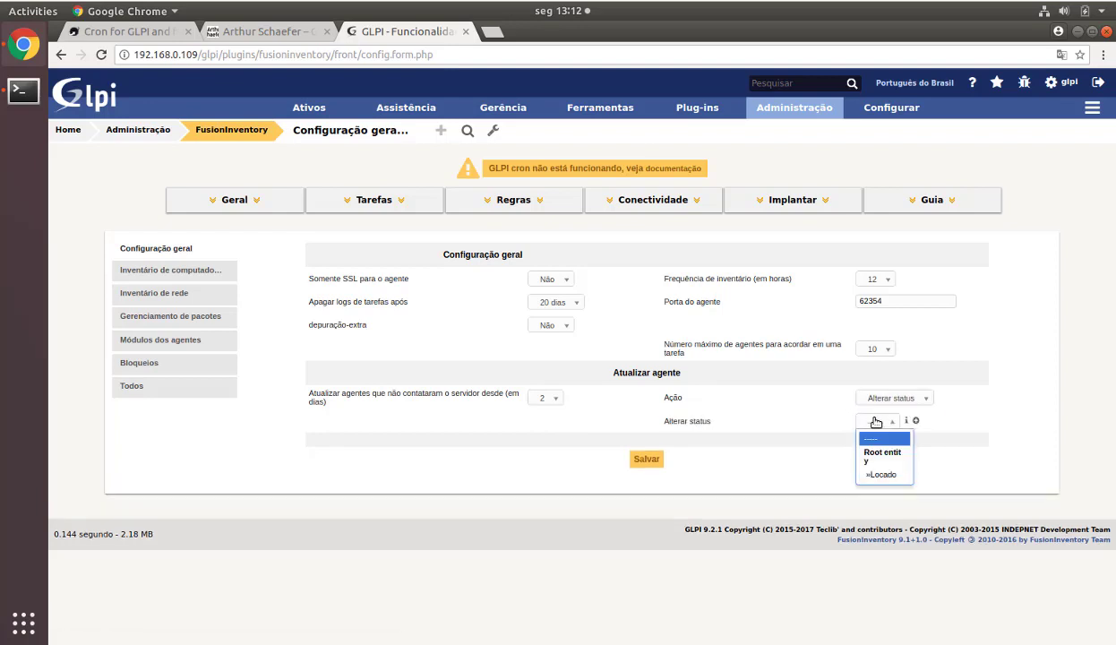
left_click(892, 422)
left_click(915, 420)
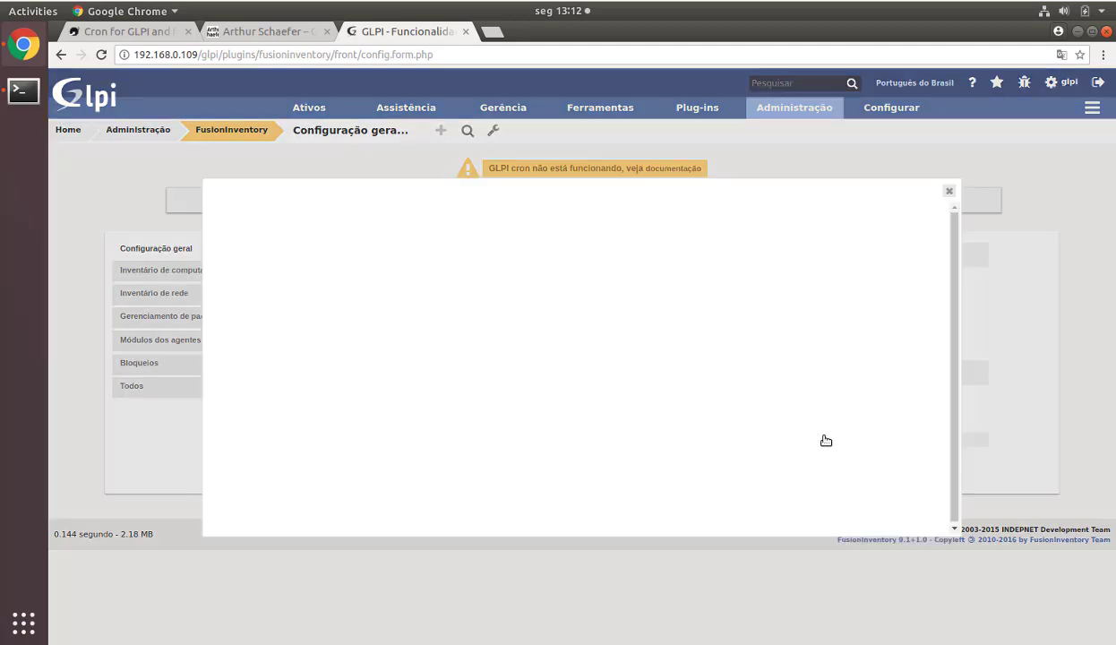
left_click(443, 239)
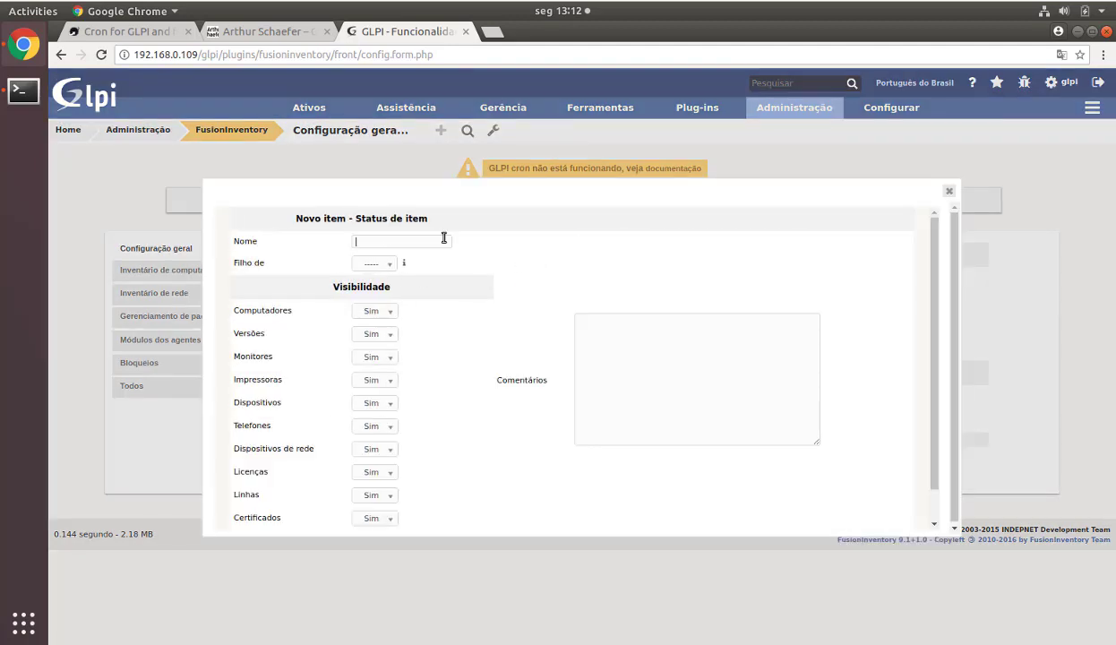
type("Offline")
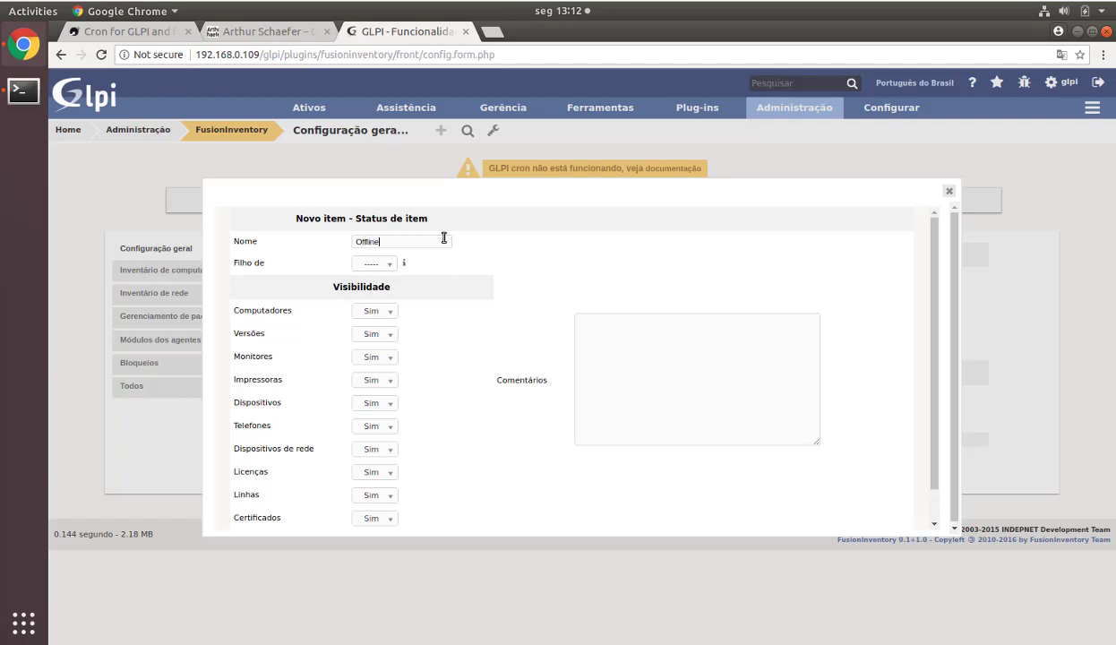
scroll(578, 443, "down", 2)
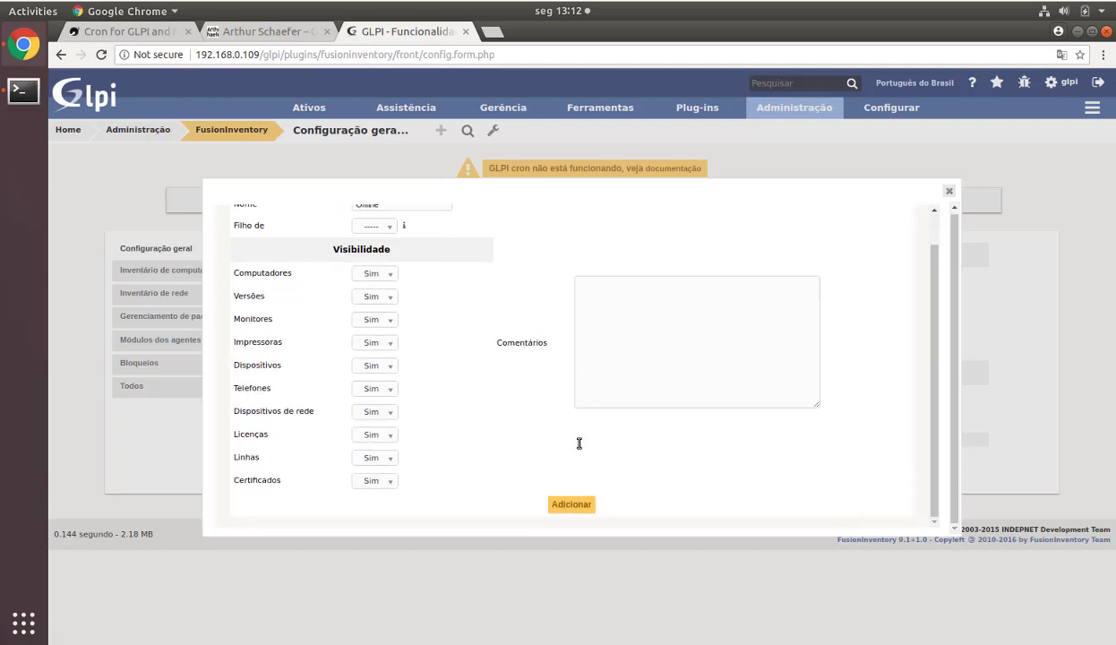
left_click(566, 504)
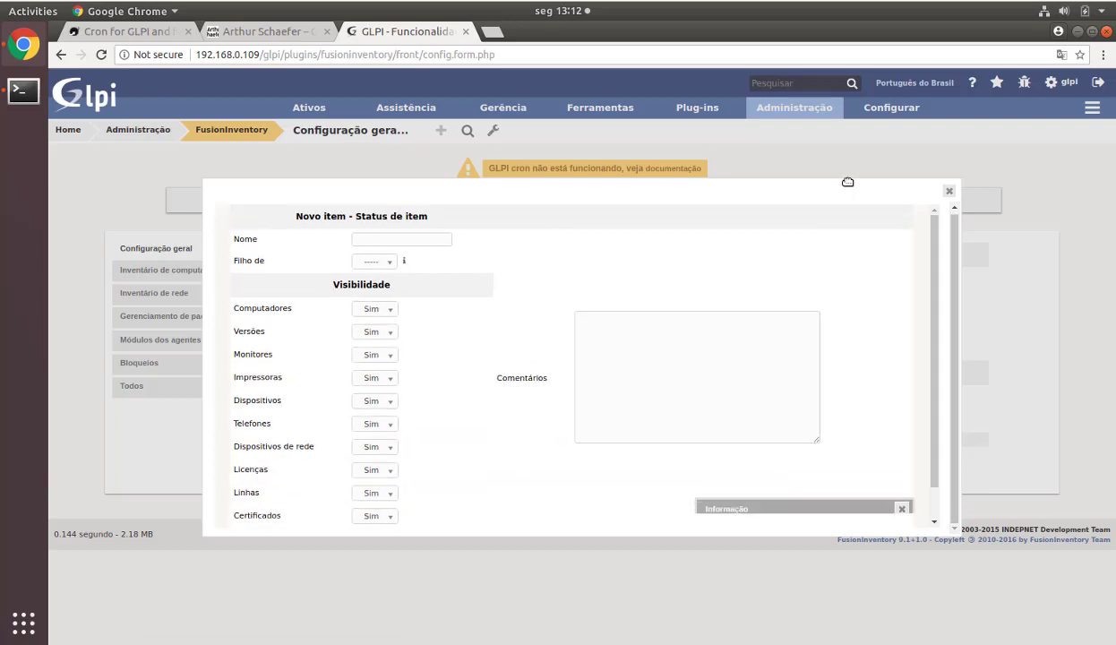
left_click(949, 190)
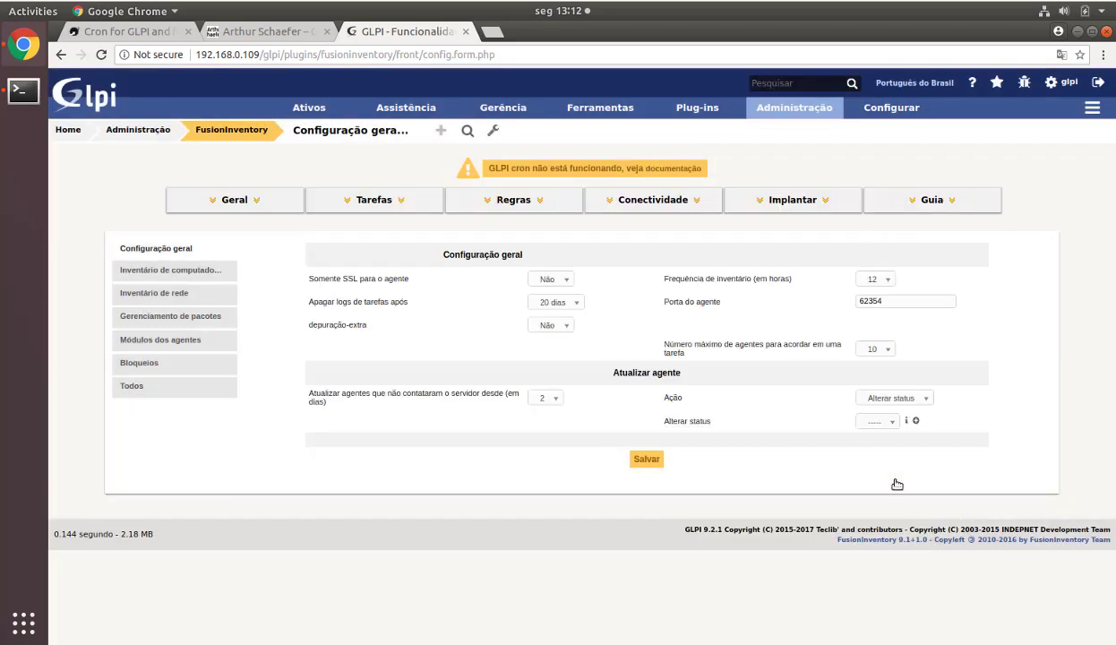
- Choose Offline as the status for outdated agents, set the no-contact period to 5 days, and save the configuration
left_click(886, 422)
left_click(864, 481)
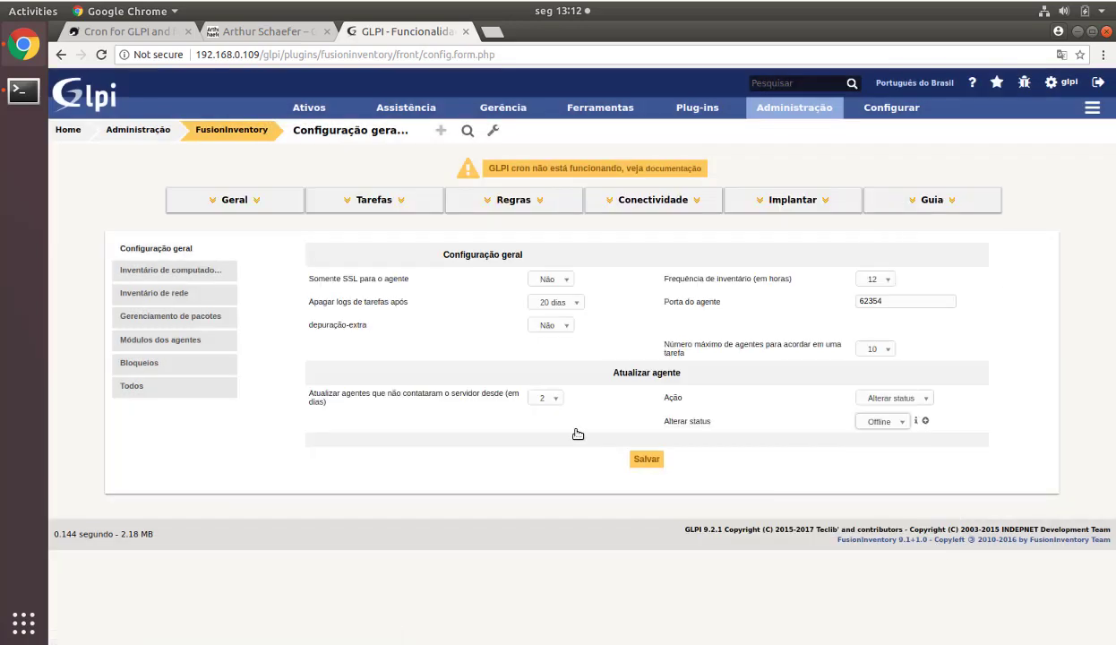
left_click(547, 397)
left_click(544, 498)
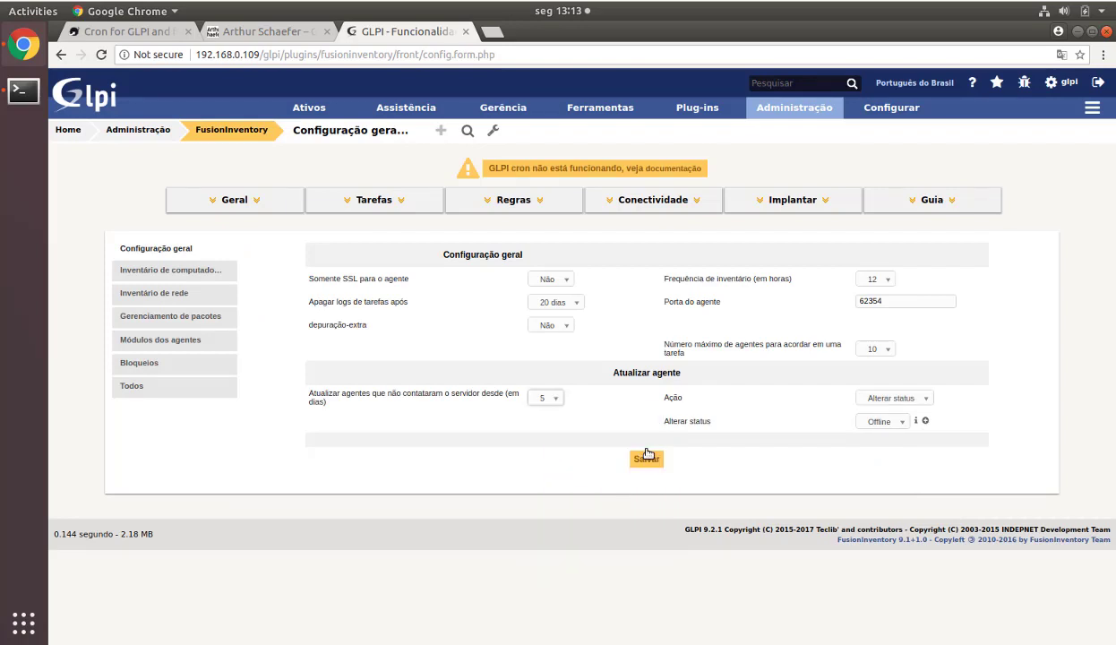
left_click(647, 455)
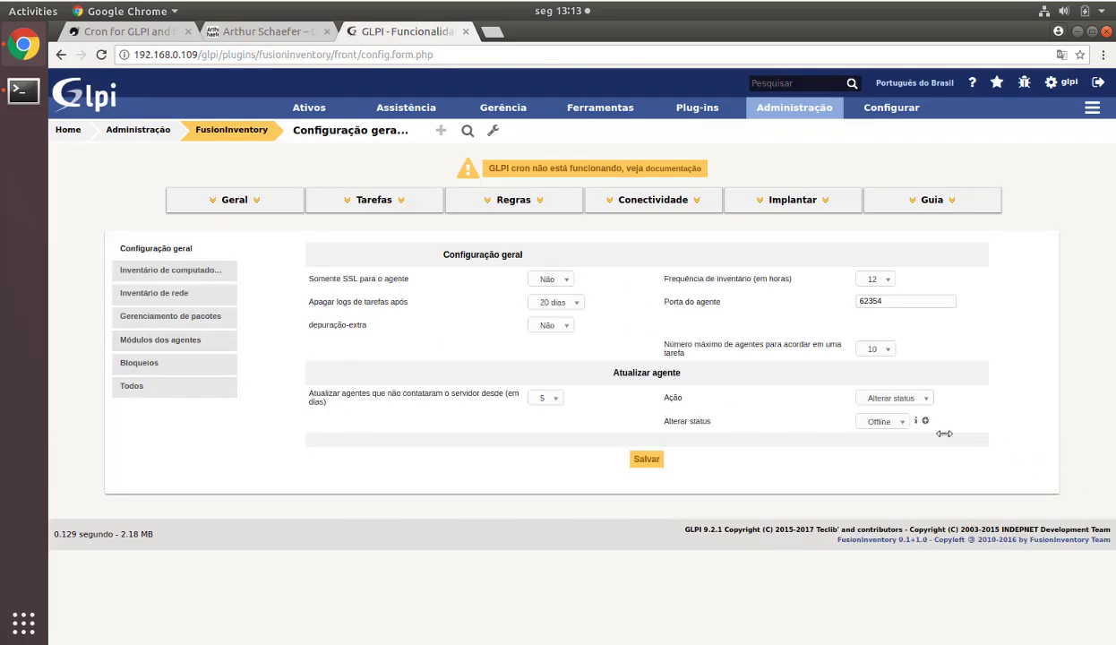
- Open the computer inventory settings and review the import options, the location choices and the component settings
left_click(171, 272)
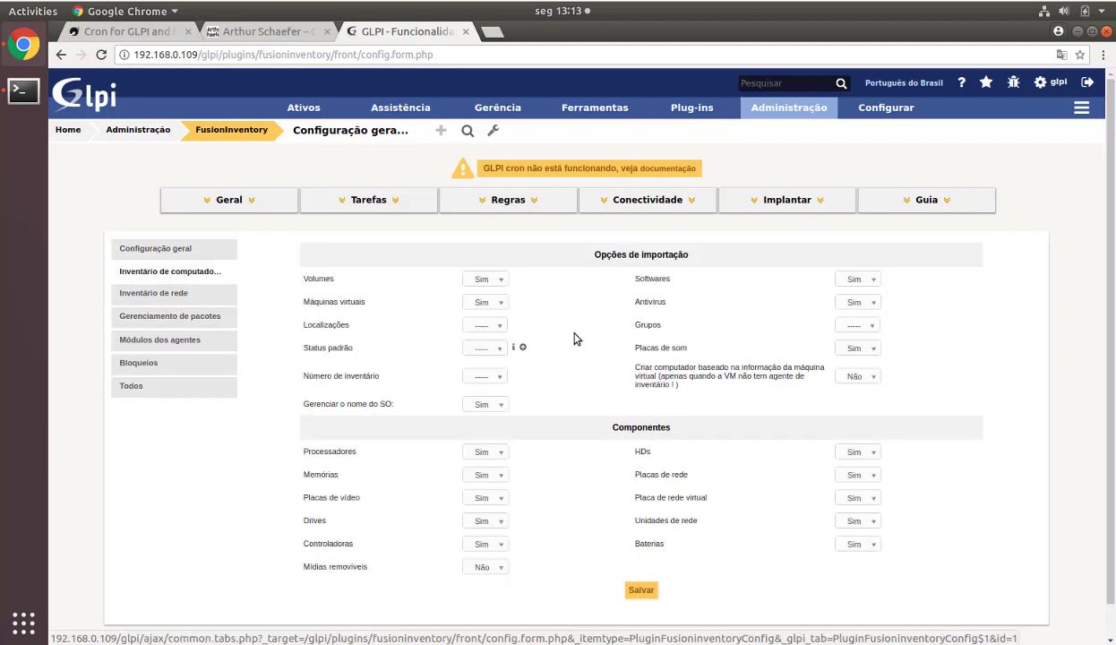
left_click(491, 326)
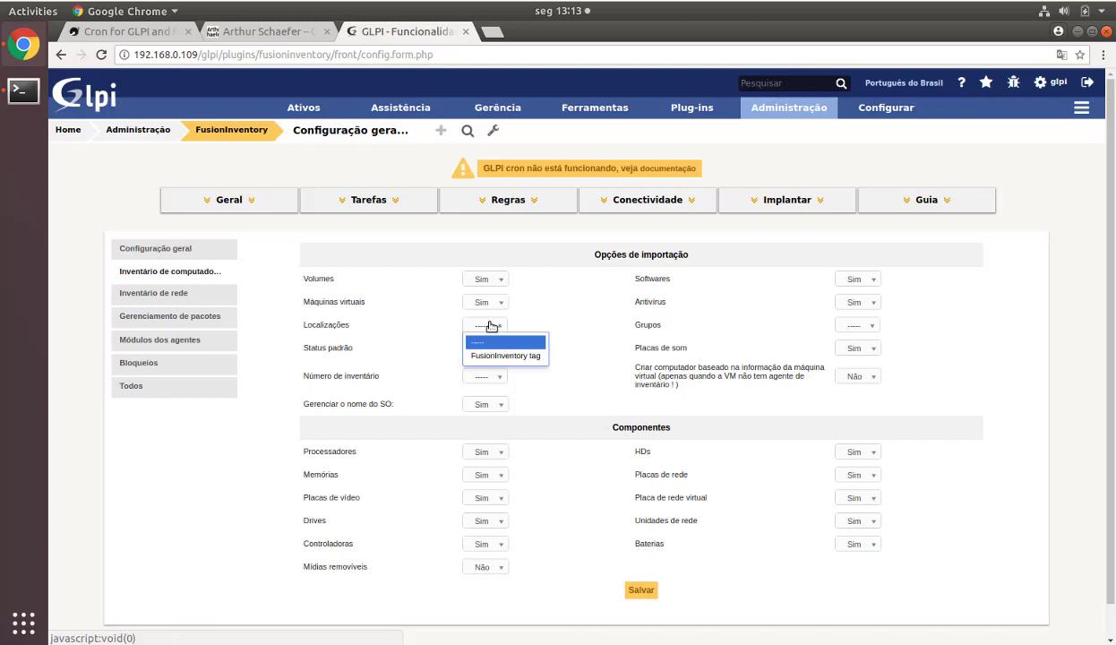
left_click(956, 342)
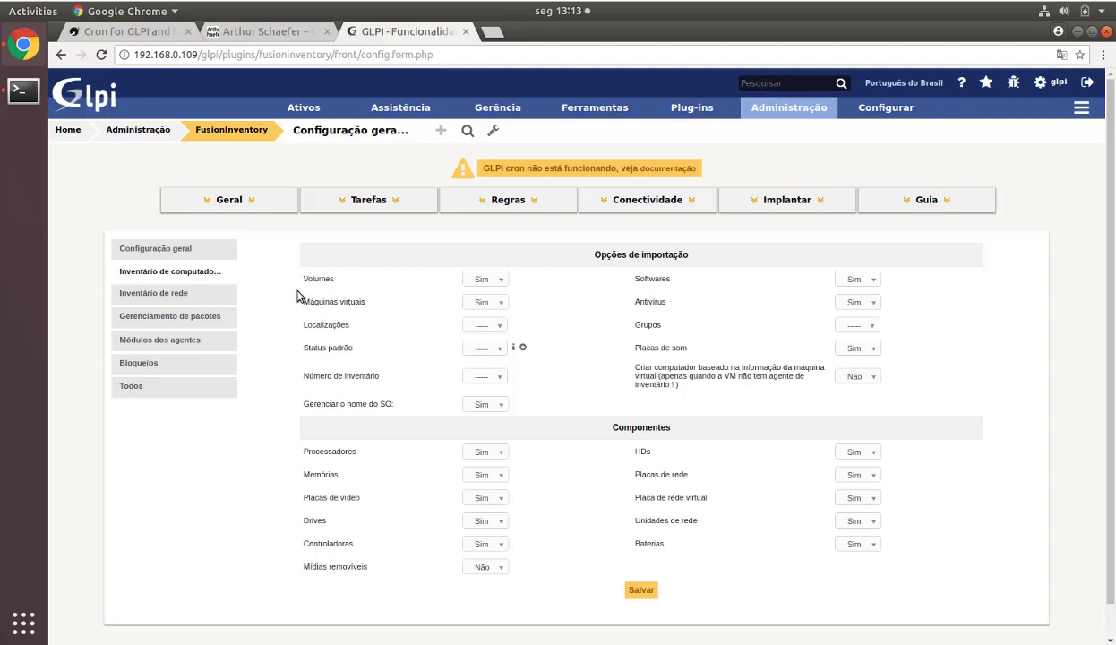
left_click_drag(310, 288, 338, 328)
left_click_drag(350, 404, 438, 400)
left_click(306, 491)
left_click(842, 475)
left_click(701, 493)
- Set the Softwares import option to Não and save the computer inventory settings
left_click(849, 279)
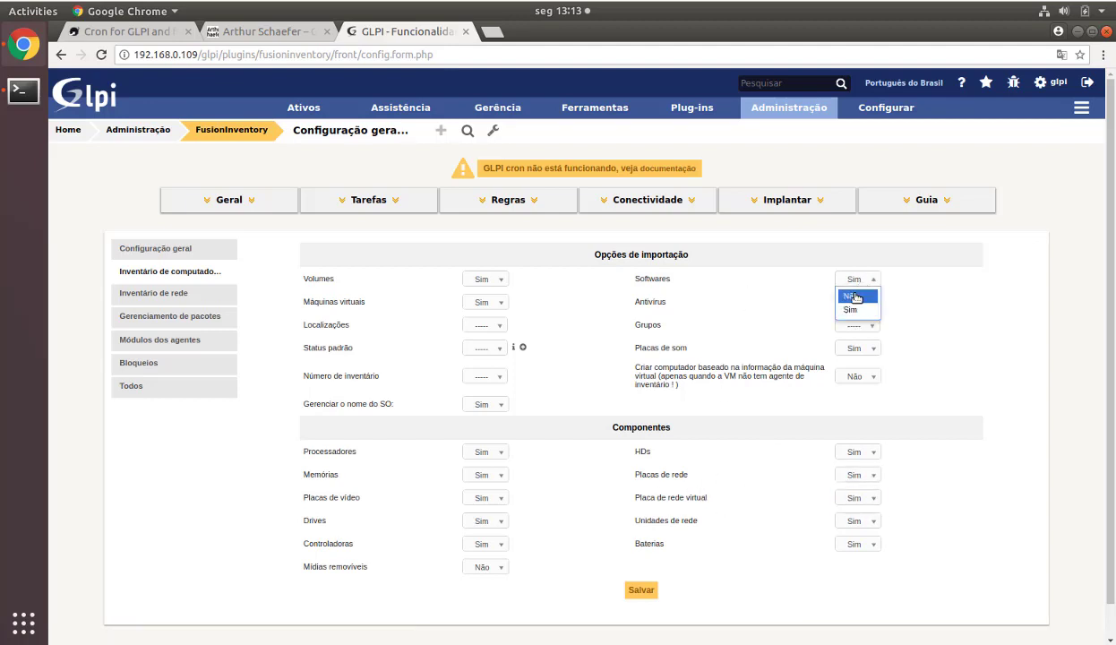
left_click(854, 296)
left_click(648, 590)
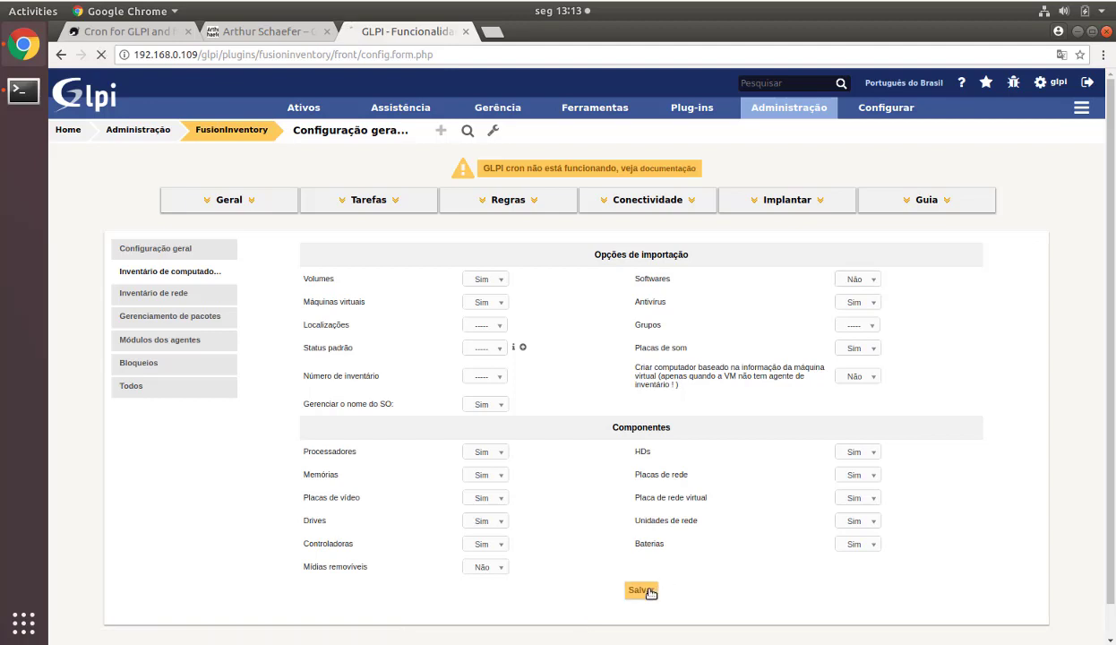
- Check the Localizações choices, and add an item status named Ativo for the Status padrão option
left_click(485, 327)
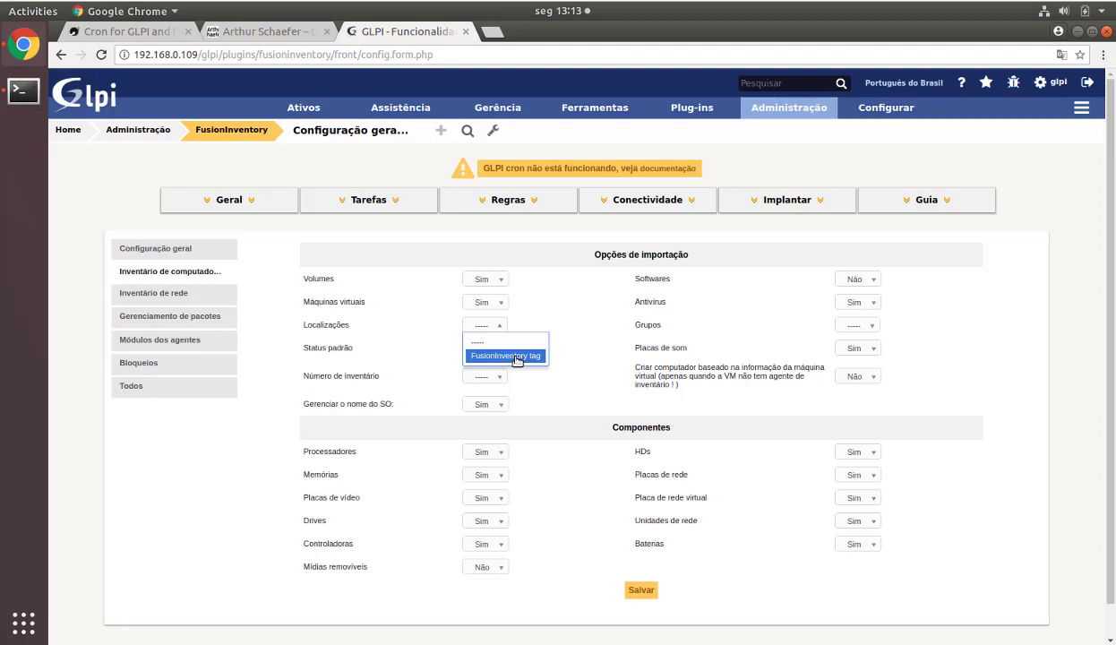
left_click(598, 353)
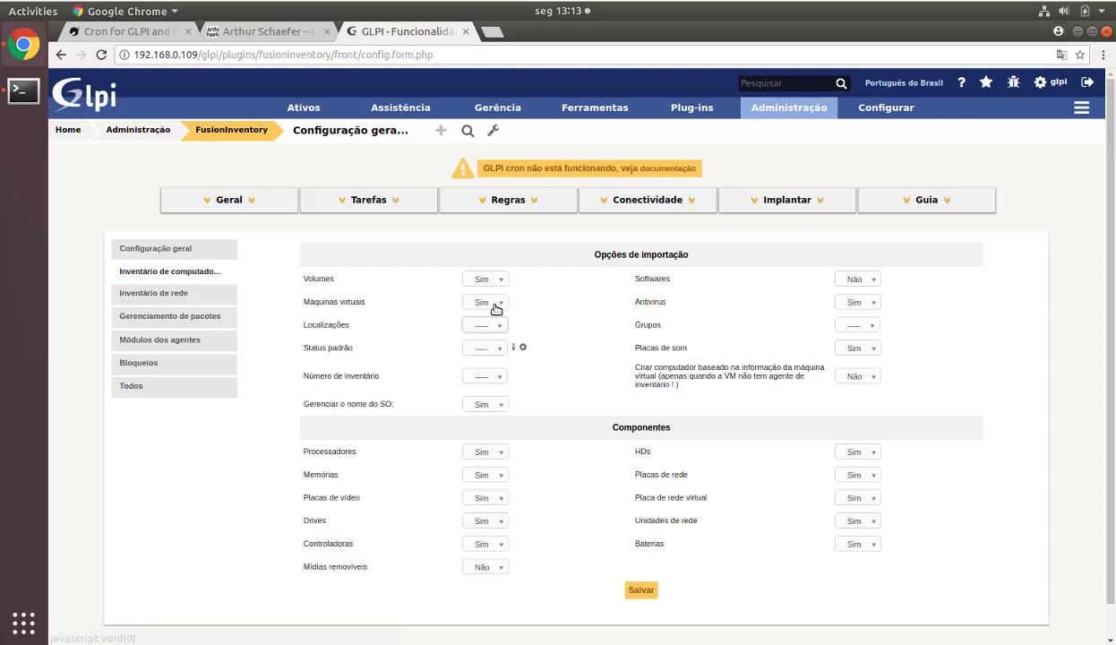
left_click(471, 351)
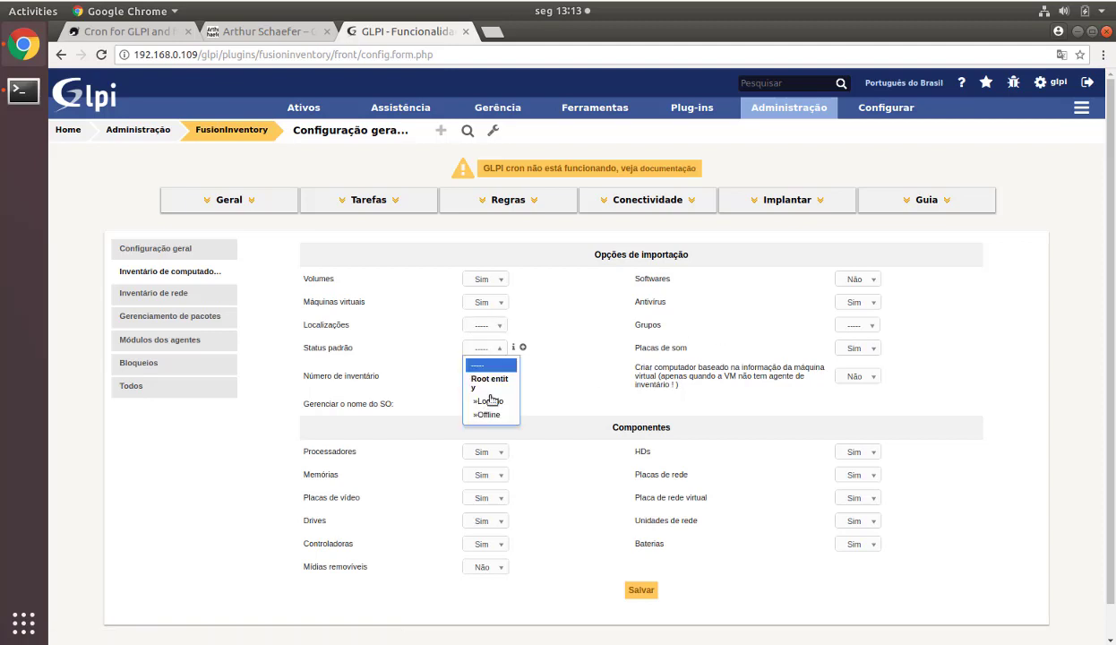
left_click(528, 350)
left_click(525, 348)
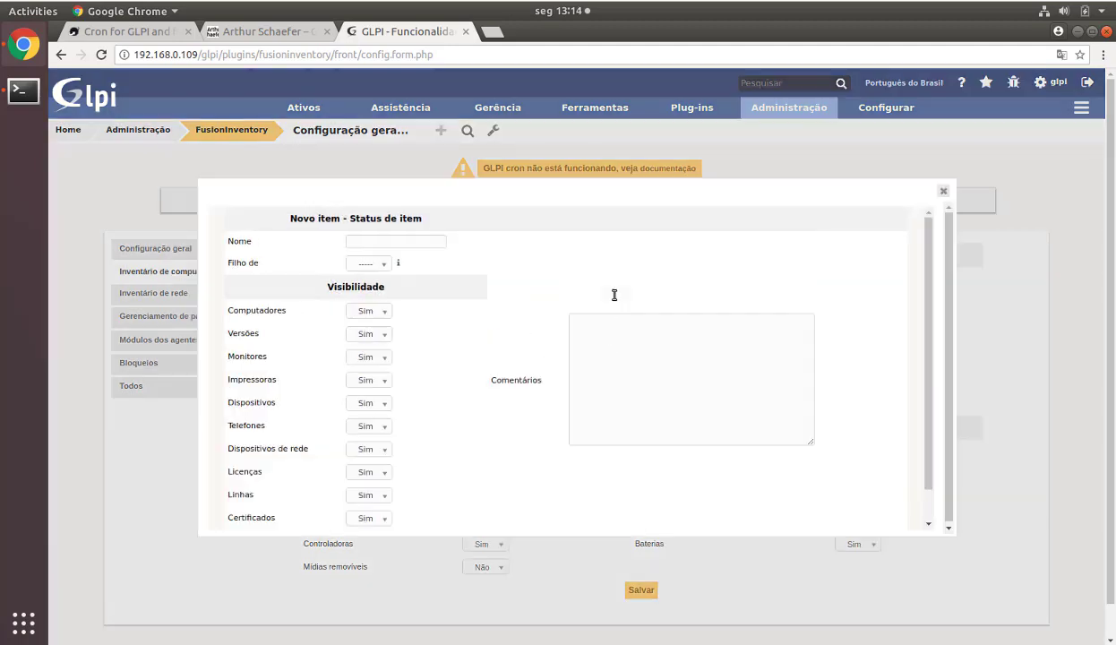
left_click(403, 240)
type("Al")
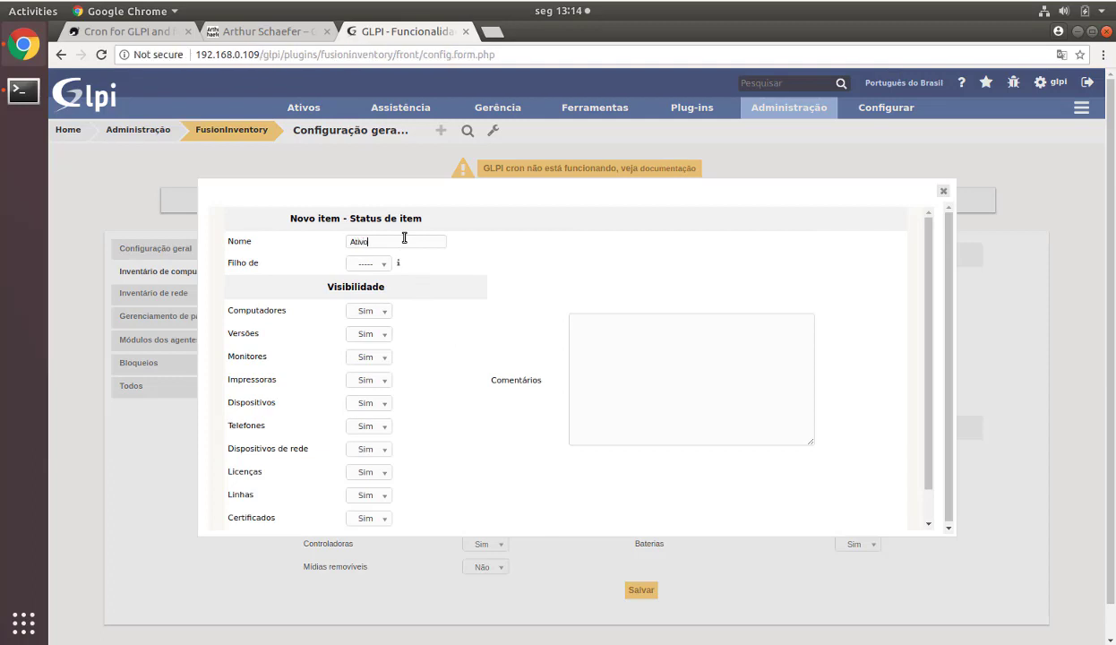
type("ivo")
key("Return")
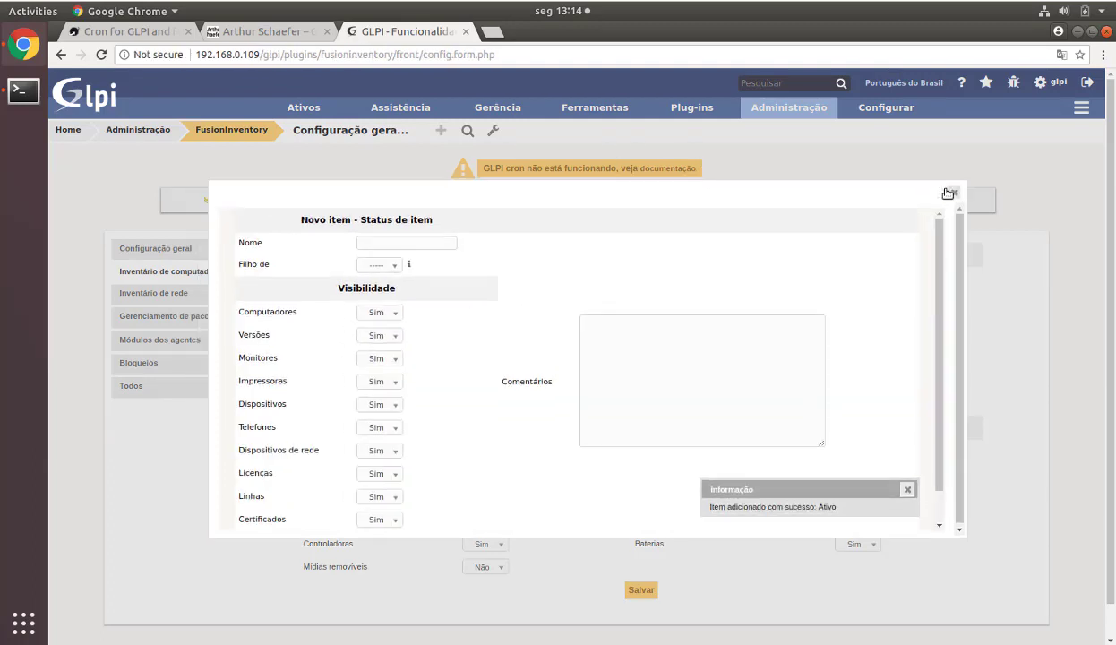
left_click(951, 194)
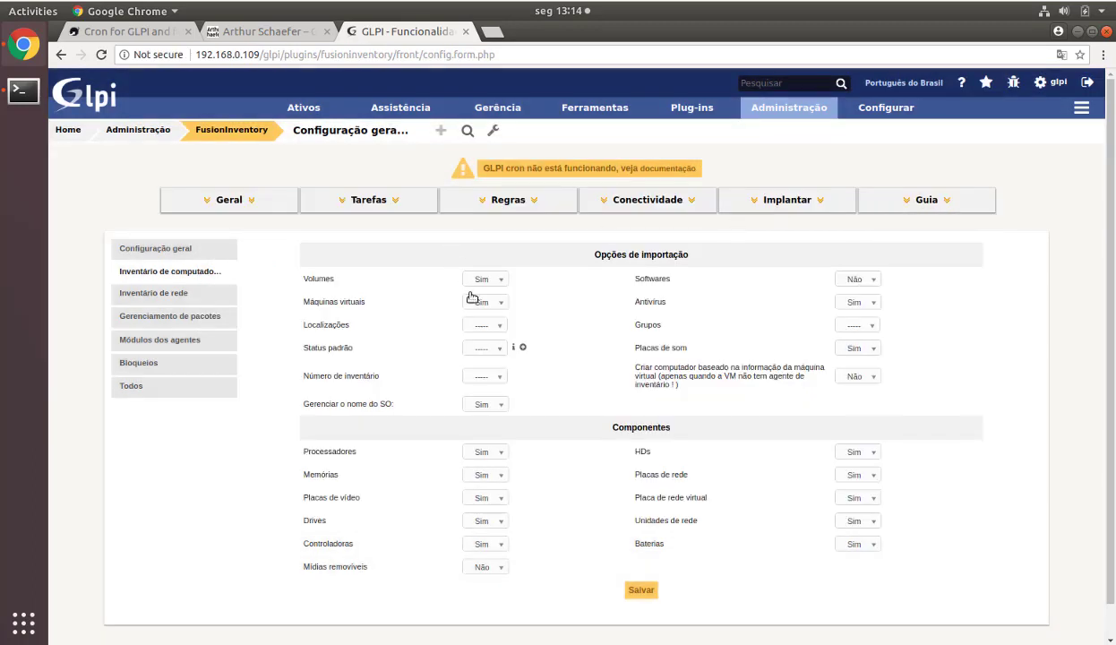
- Set the computer inventory's Status padrão to Ativo and save the settings
left_click(485, 349)
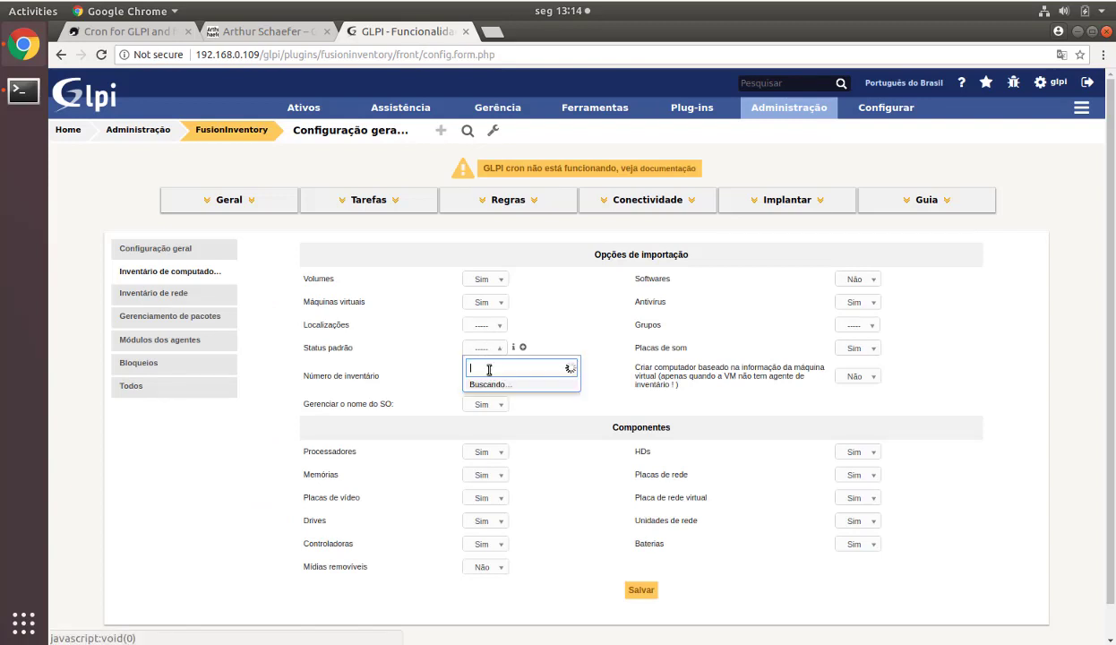
left_click(491, 405)
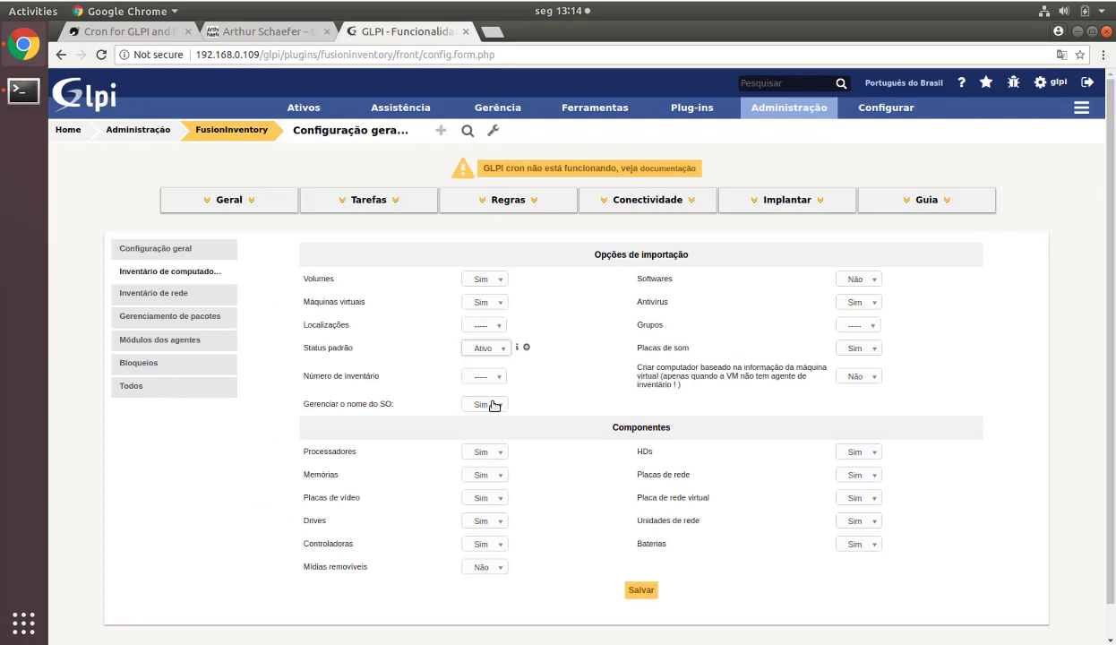
left_click(634, 591)
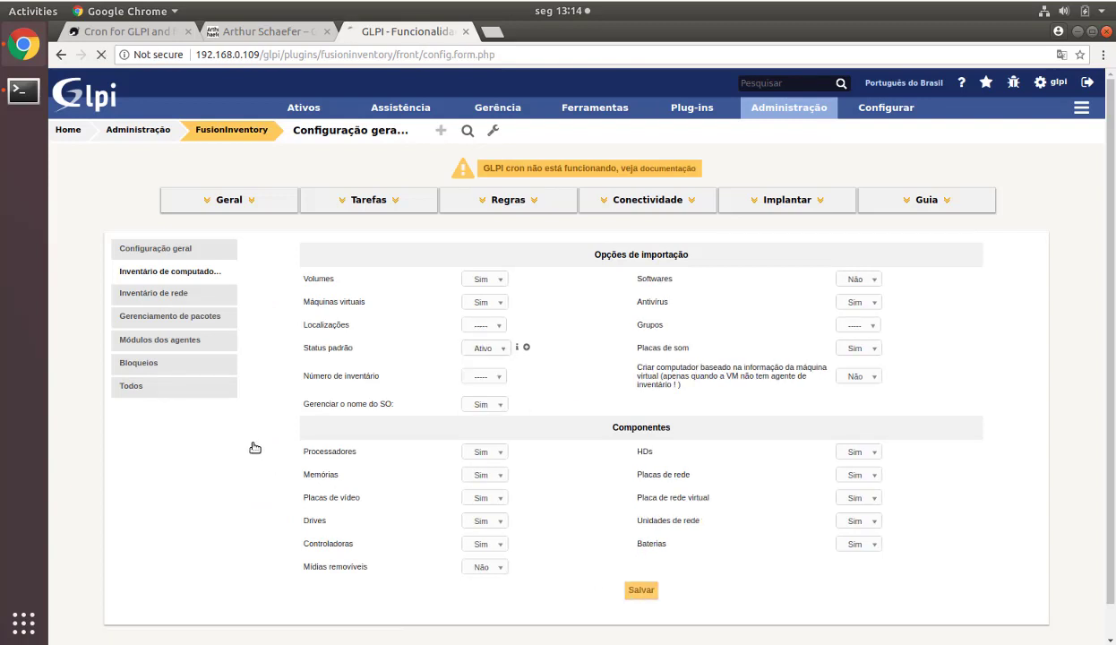
- Review FusionInventory's network inventory, package management and agent module settings
left_click(167, 296)
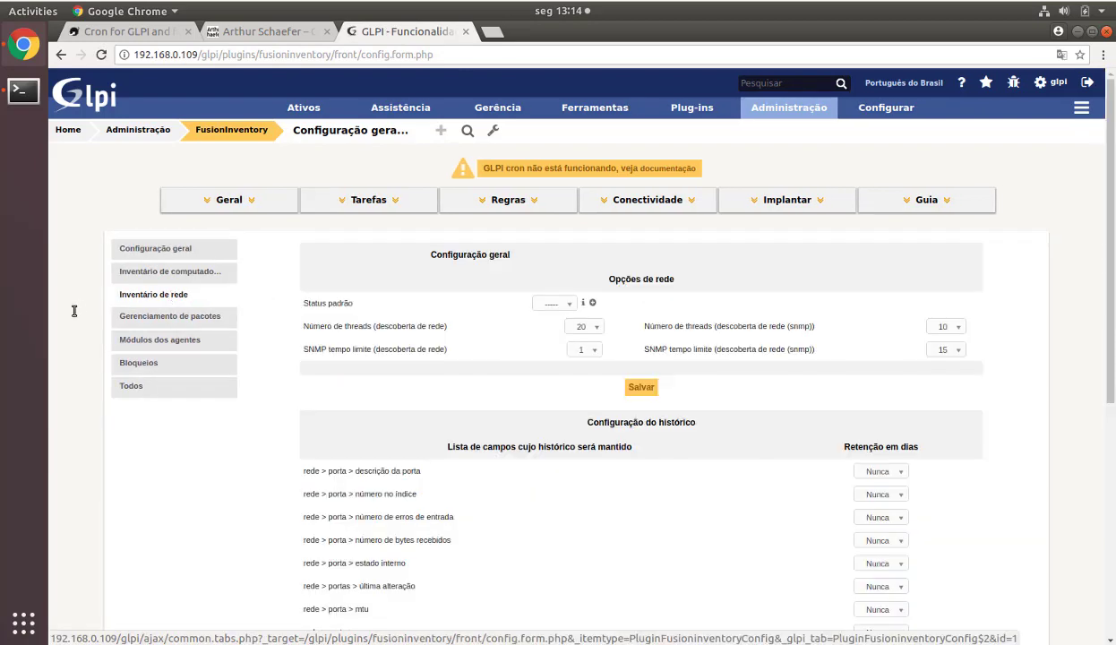
scroll(471, 492, "down", 1)
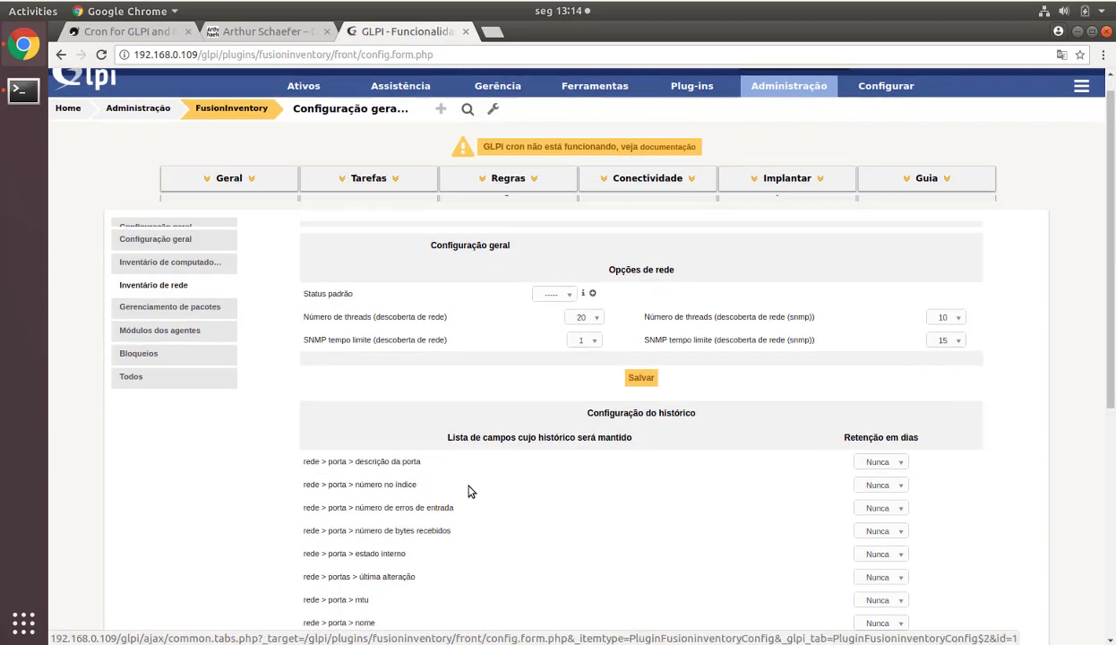
scroll(470, 492, "down", 3)
left_click(141, 204)
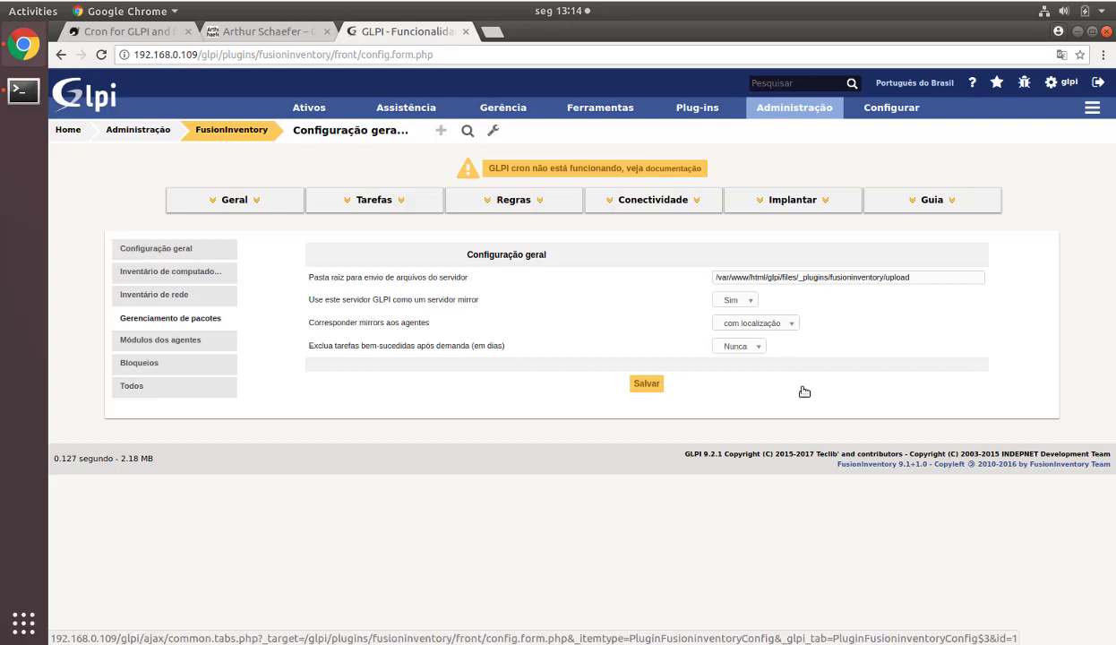
left_click(160, 340)
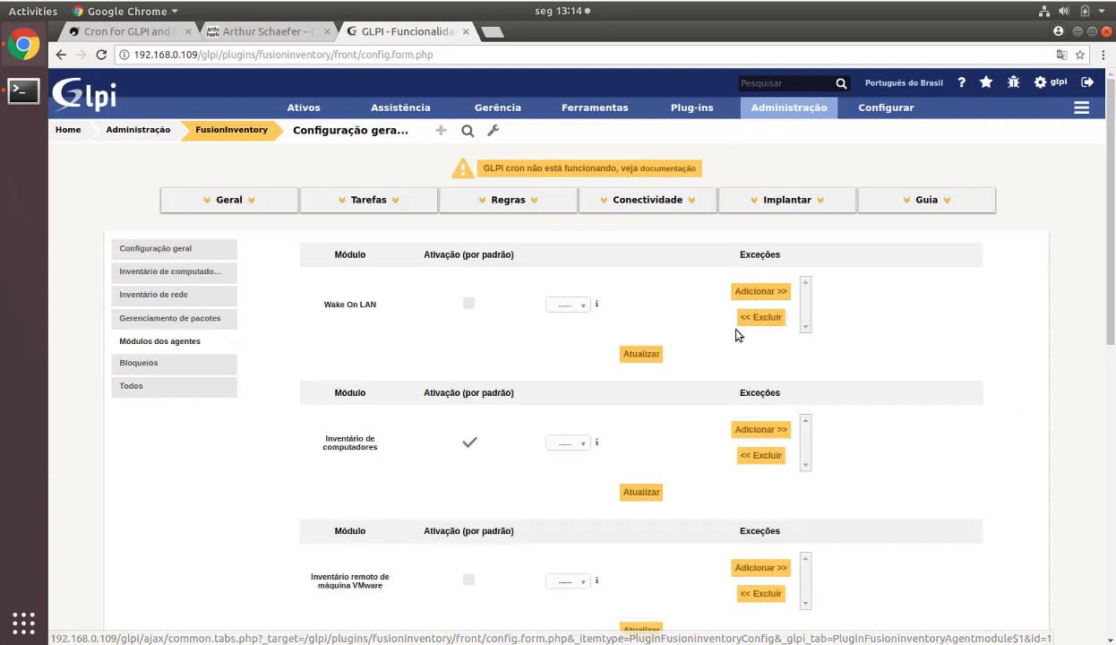
scroll(488, 358, "down", 1)
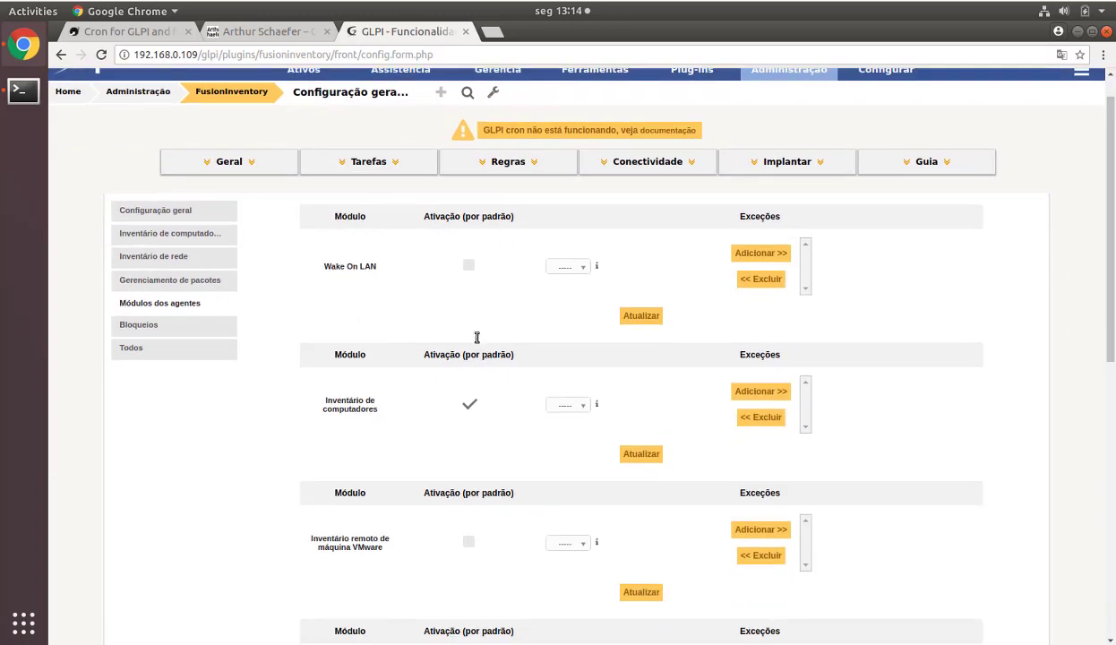
scroll(268, 348, "down", 2)
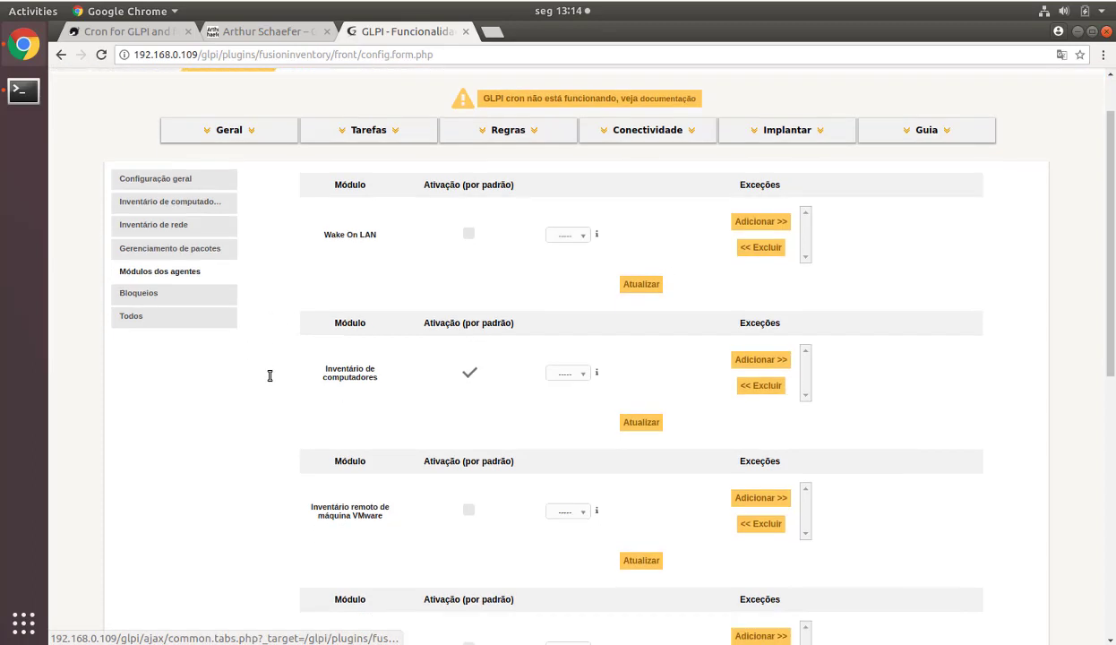
- Lock the computer's Número de série field in FusionInventory's Bloqueios settings and save the change
scroll(283, 449, "down", 2)
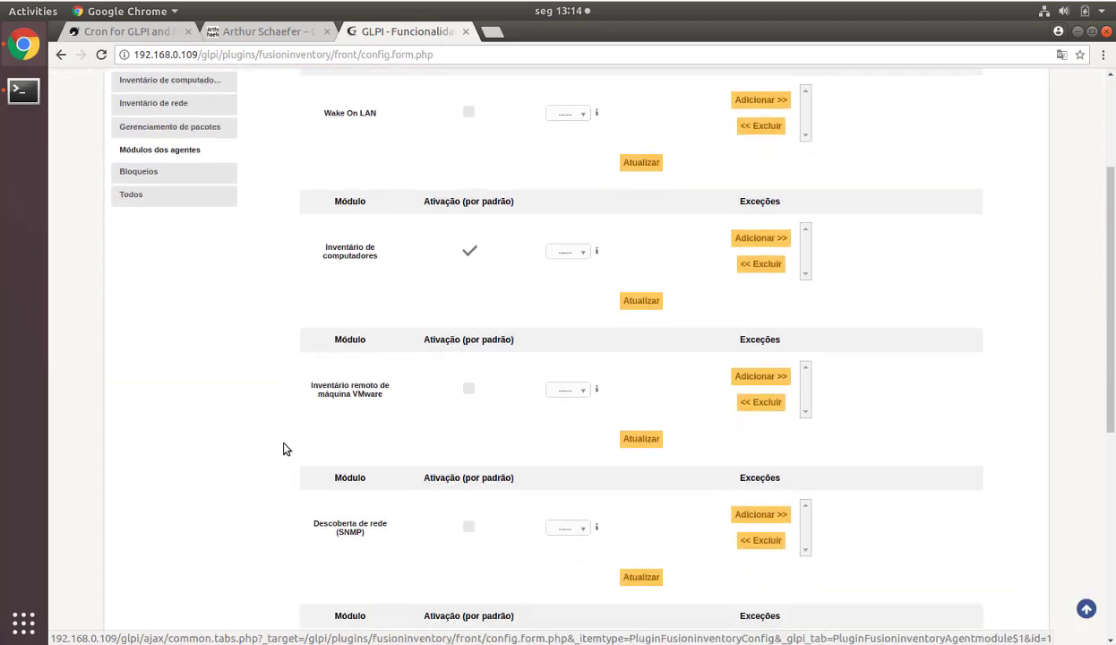
scroll(416, 573, "down", 4)
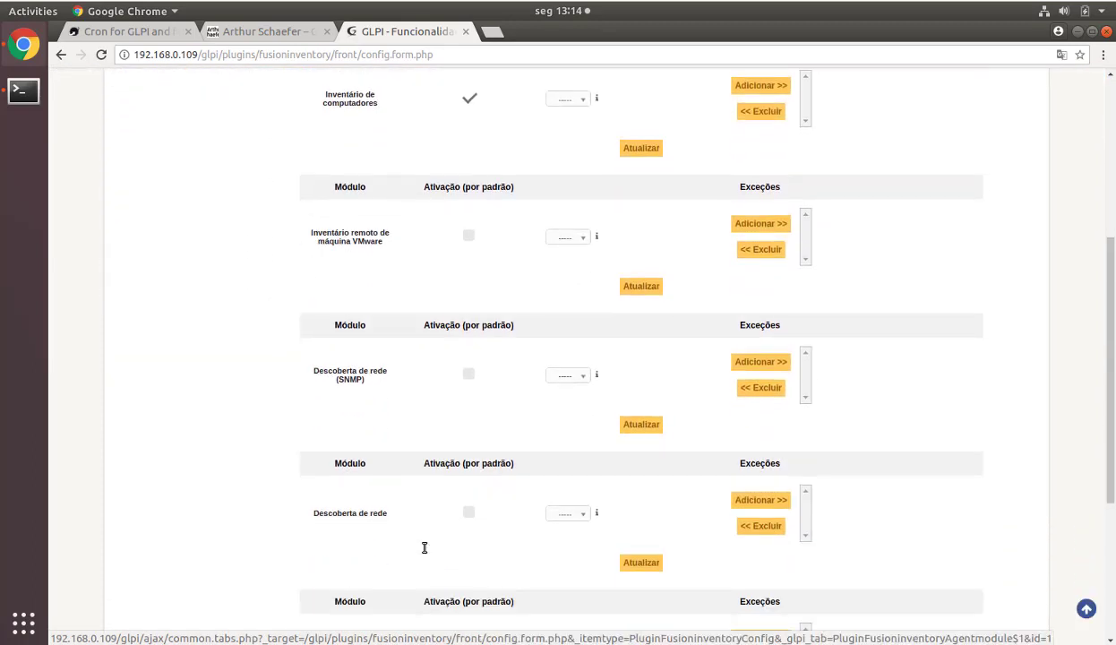
scroll(139, 411, "up", 5)
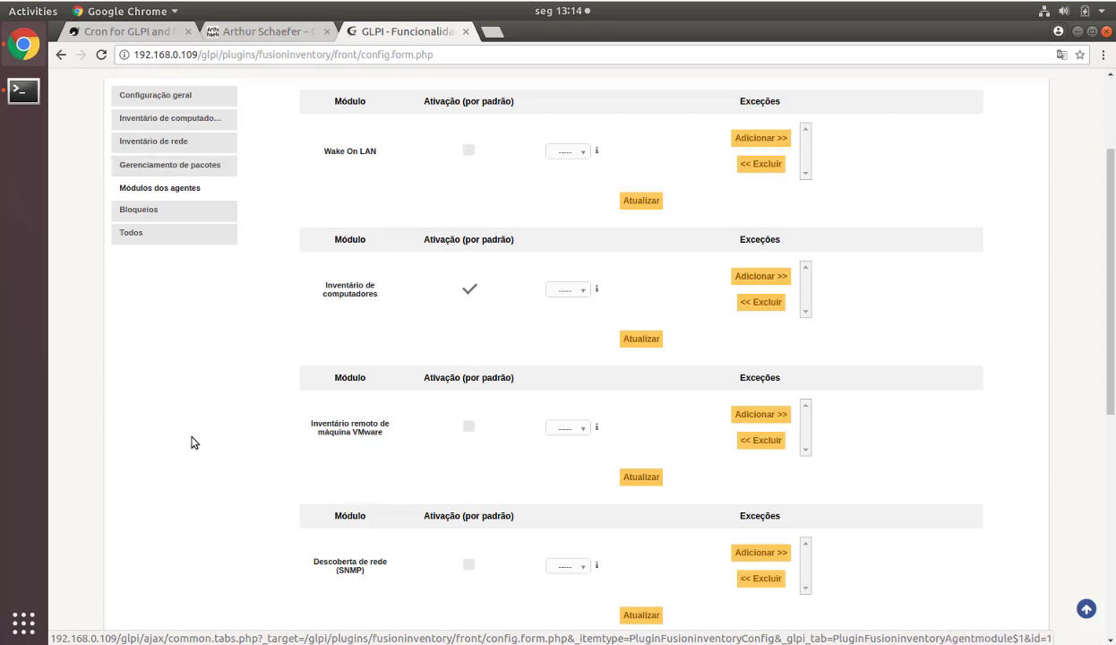
scroll(132, 275, "up", 3)
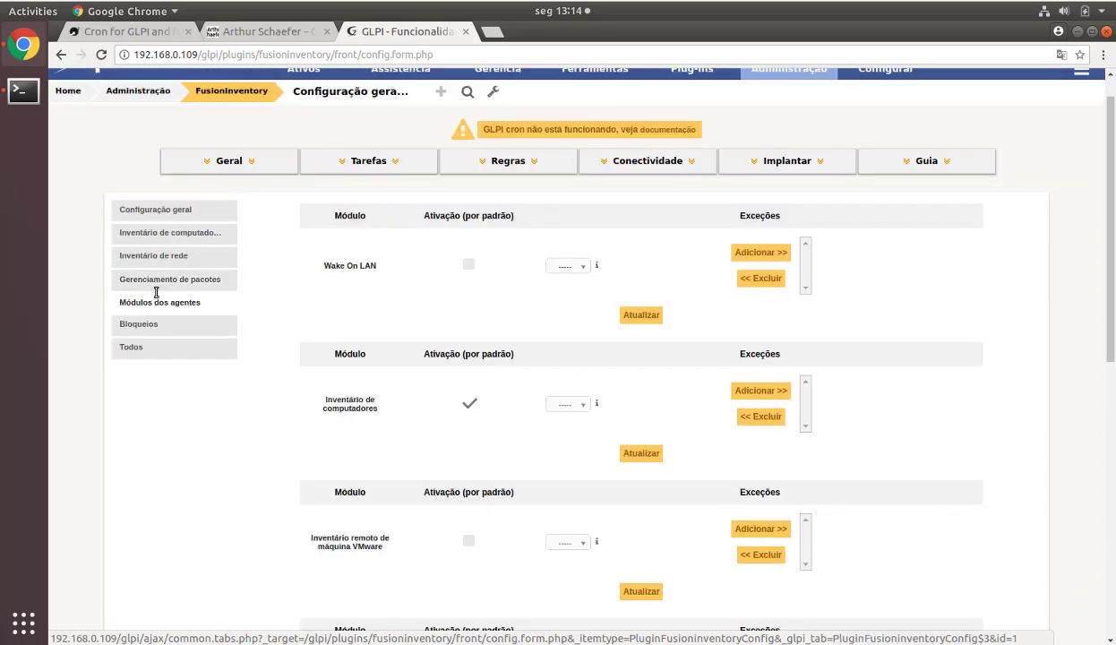
left_click(140, 324)
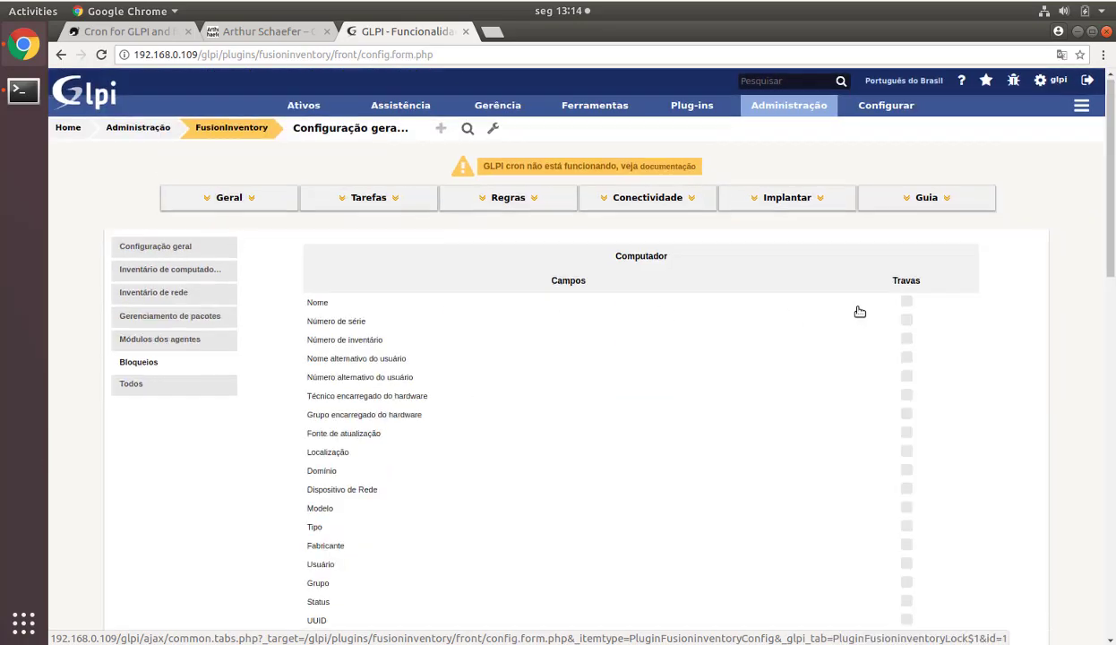
scroll(774, 306, "down", 1)
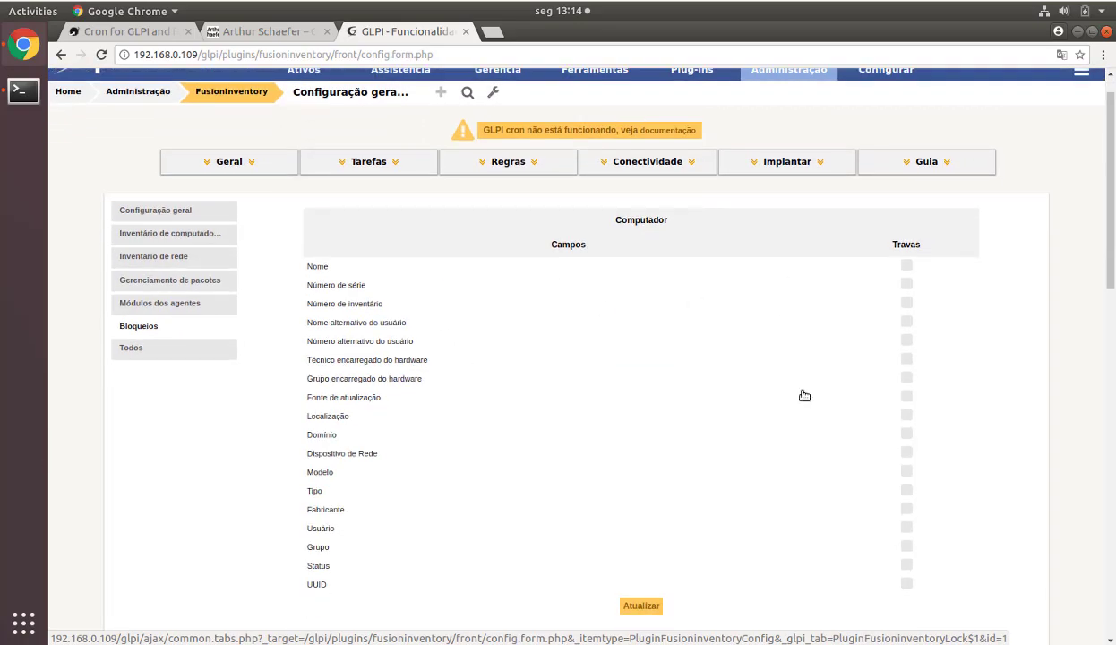
left_click(907, 285)
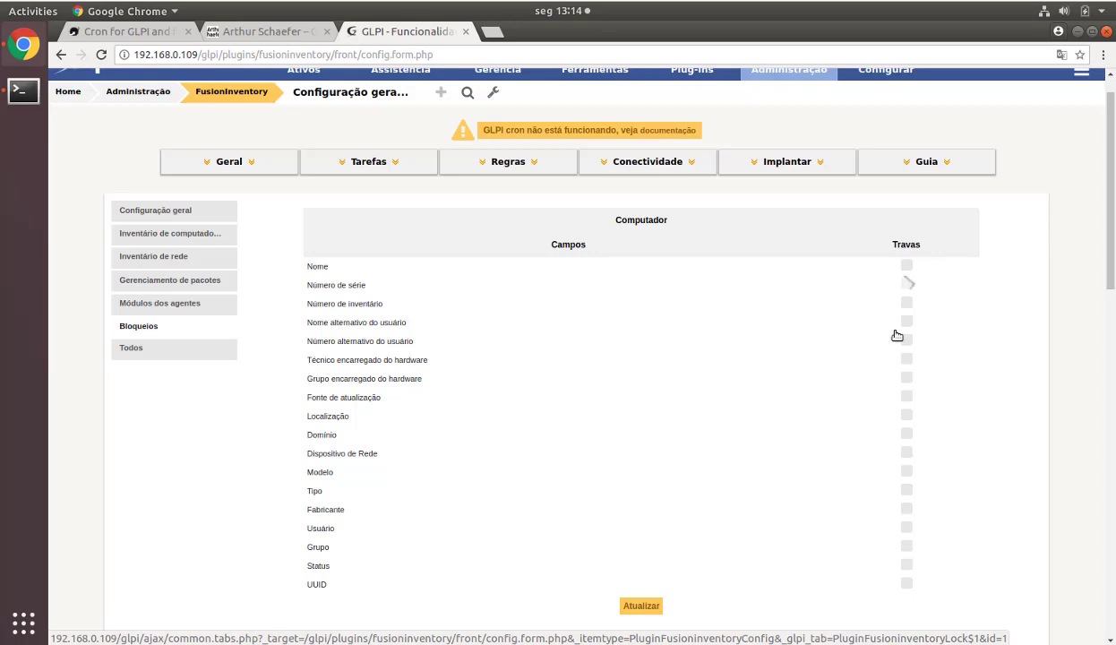
left_click(658, 607)
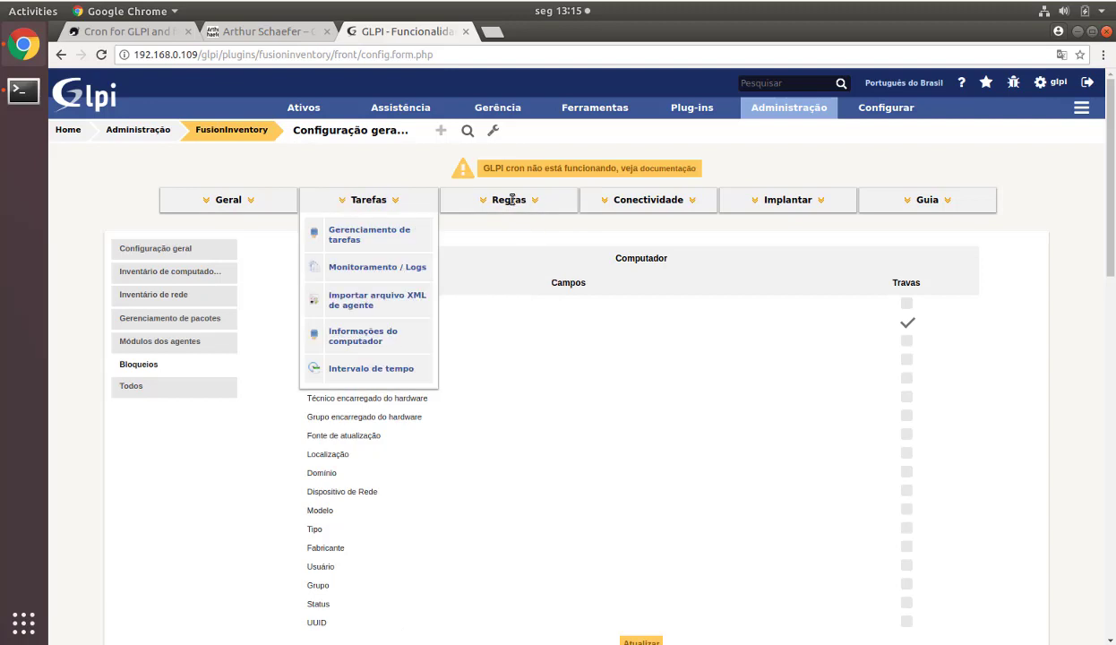
- Open the GLPI cron documentation from the cron warning and copy the Linux crontab line
mouse_move(512, 198)
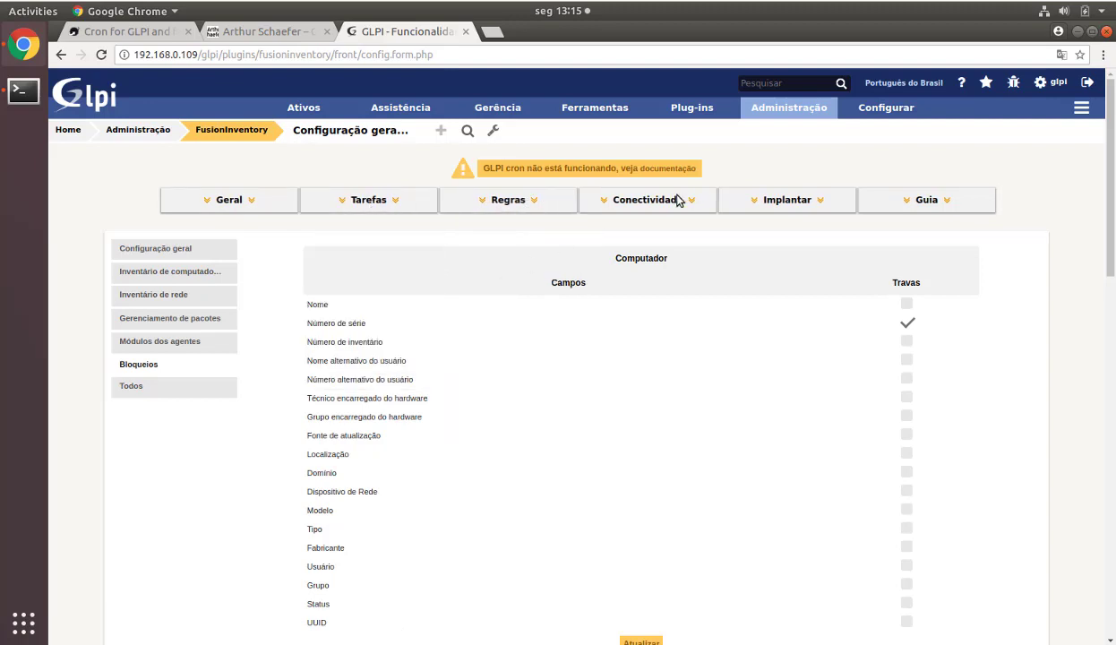
mouse_move(927, 205)
left_click(676, 173)
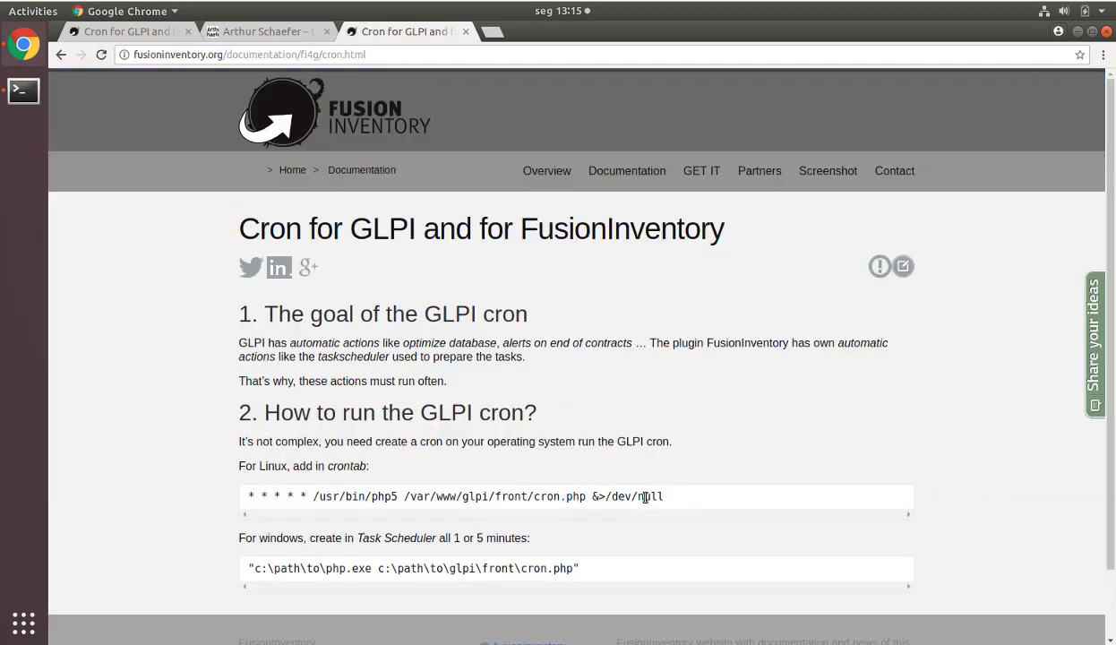
left_click_drag(645, 496, 237, 496)
right_click(271, 496)
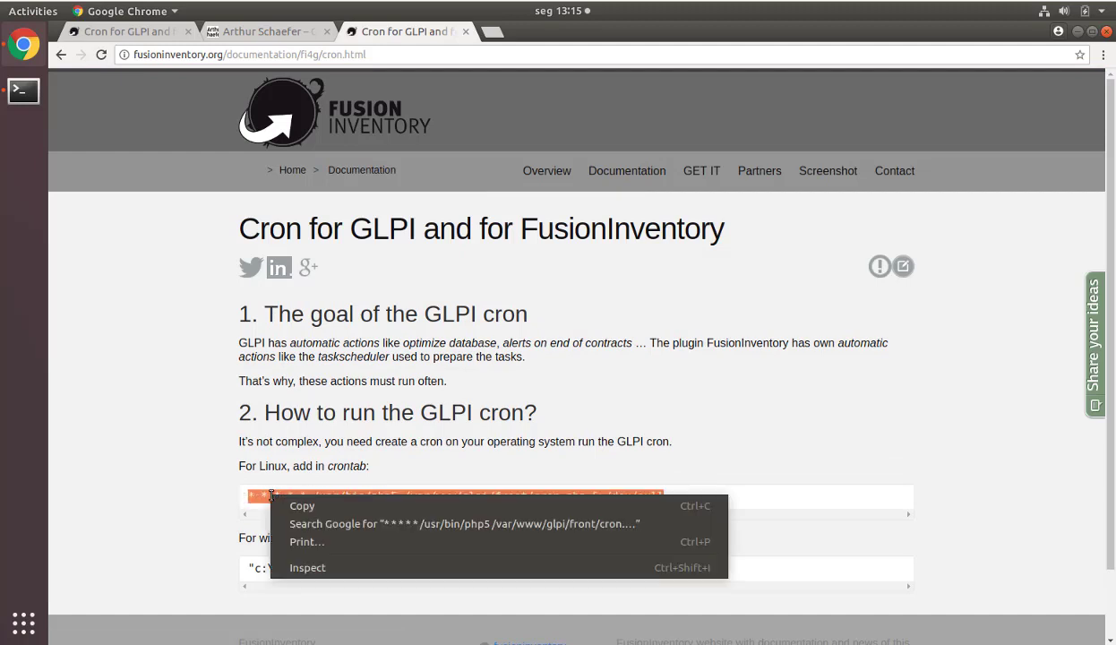
left_click(311, 504)
left_click(333, 496)
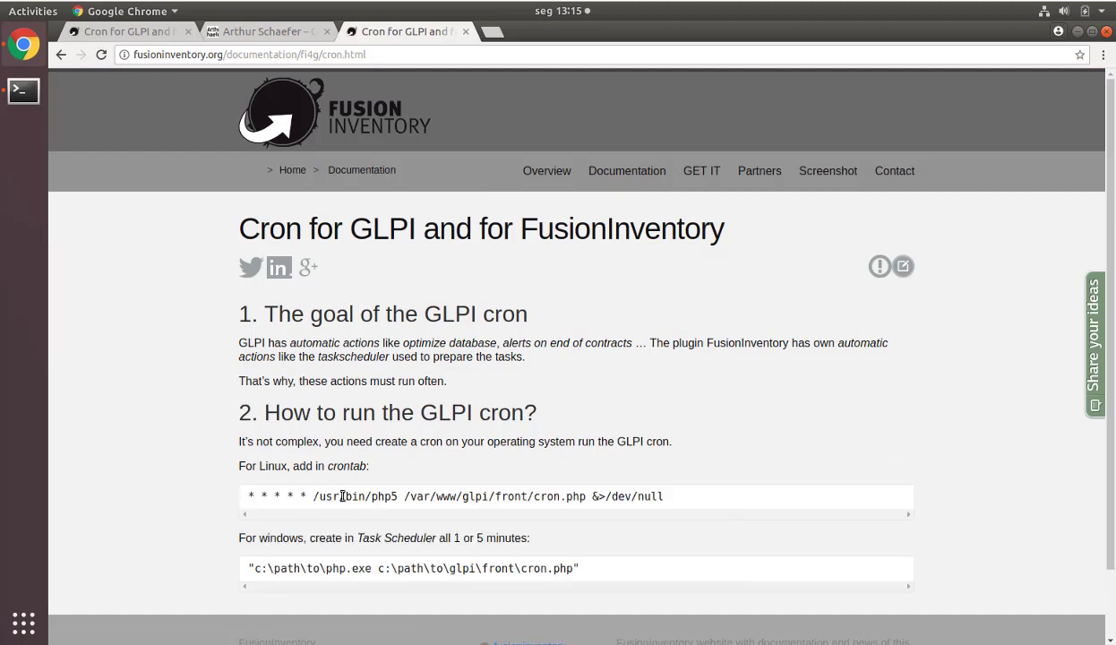
- Examine the PHP executable path and the GLPI cron script path in the documented Linux crontab line
left_click_drag(398, 498, 311, 496)
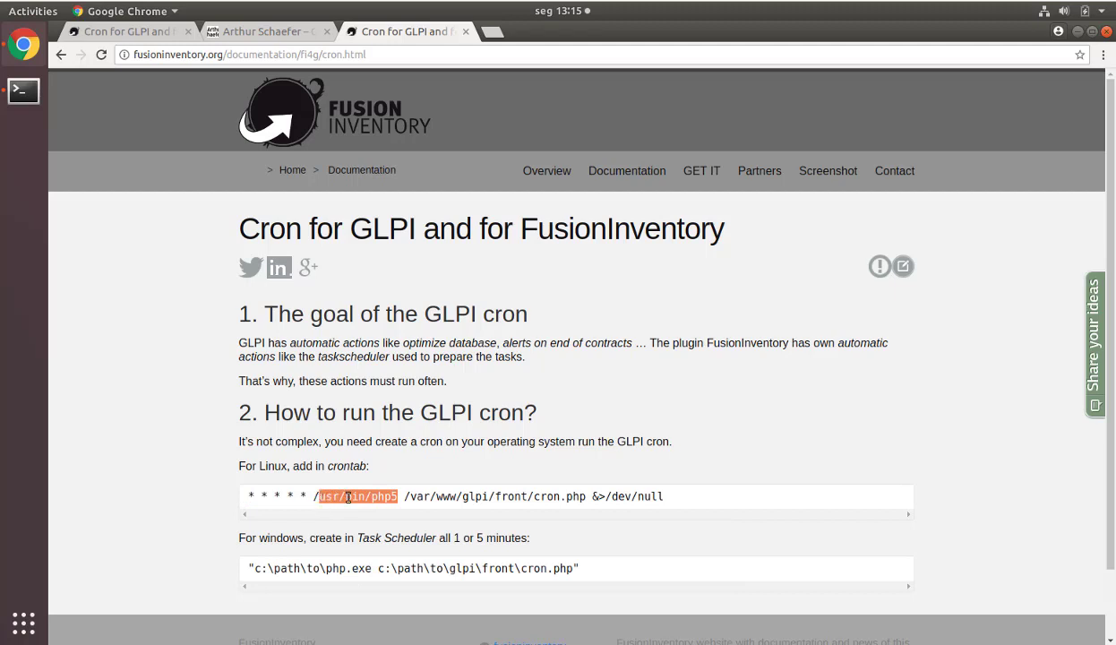
left_click(398, 498)
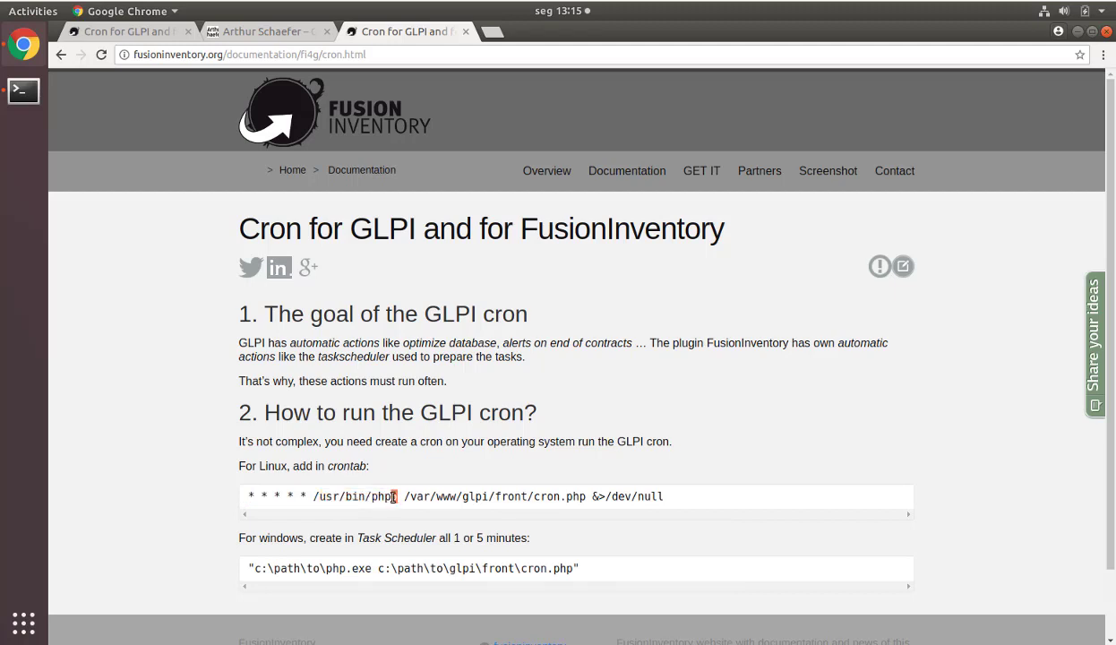
left_click_drag(404, 498, 674, 498)
left_click(473, 502)
left_click_drag(408, 496, 631, 496)
left_click(631, 496)
- Switch to the terminal and quit the open crontab file without saving
left_click(36, 92)
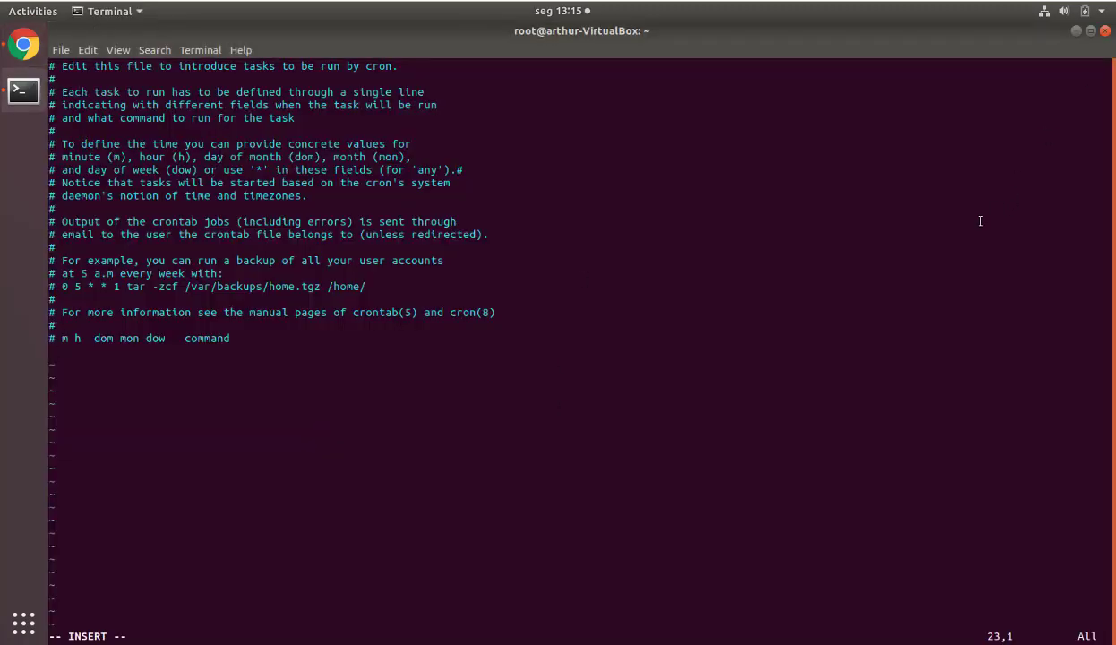
type(":q")
key("BackSpace")
key("BackSpace")
key("Escape")
type(":q!")
key("Return")
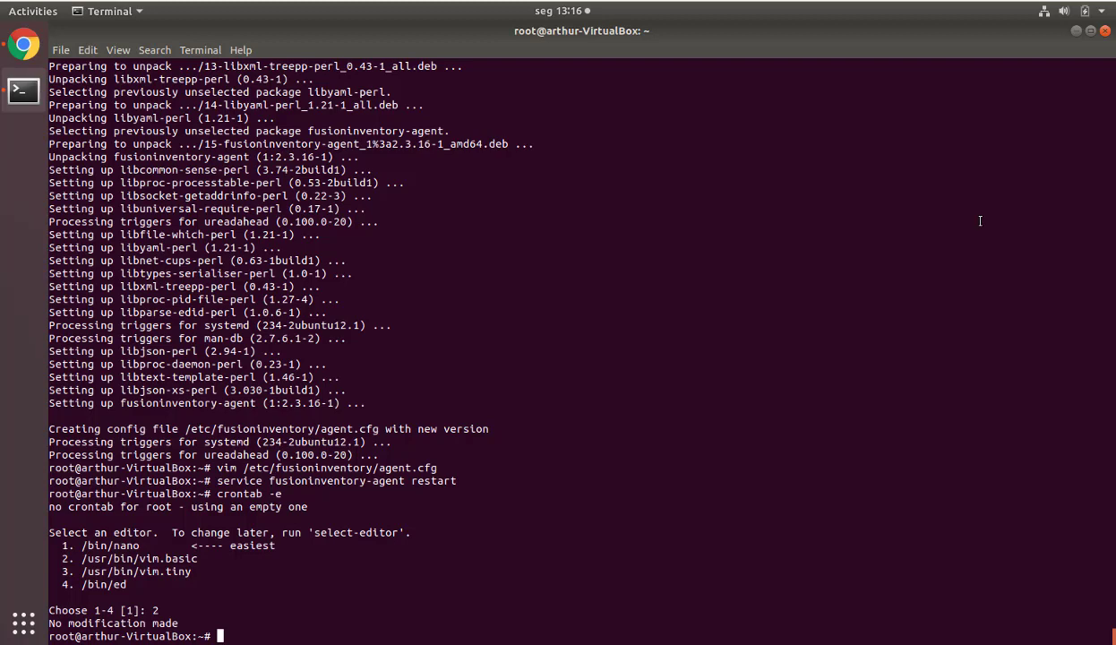
- Reopen root's crontab with crontab -e and paste the copied cron line below the last comment, leaving a blank line between them
type("crontab -e")
key("Return")
key("Down")
key("Down")
key("Down")
key("Down")
key("Down")
key("Down")
key("Down")
key("Down")
key("Down")
key("Down")
key("Down")
key("Down")
key("Down")
key("Down")
key("Down")
key("Down")
key("Down")
key("Down")
key("Down")
key("Down")
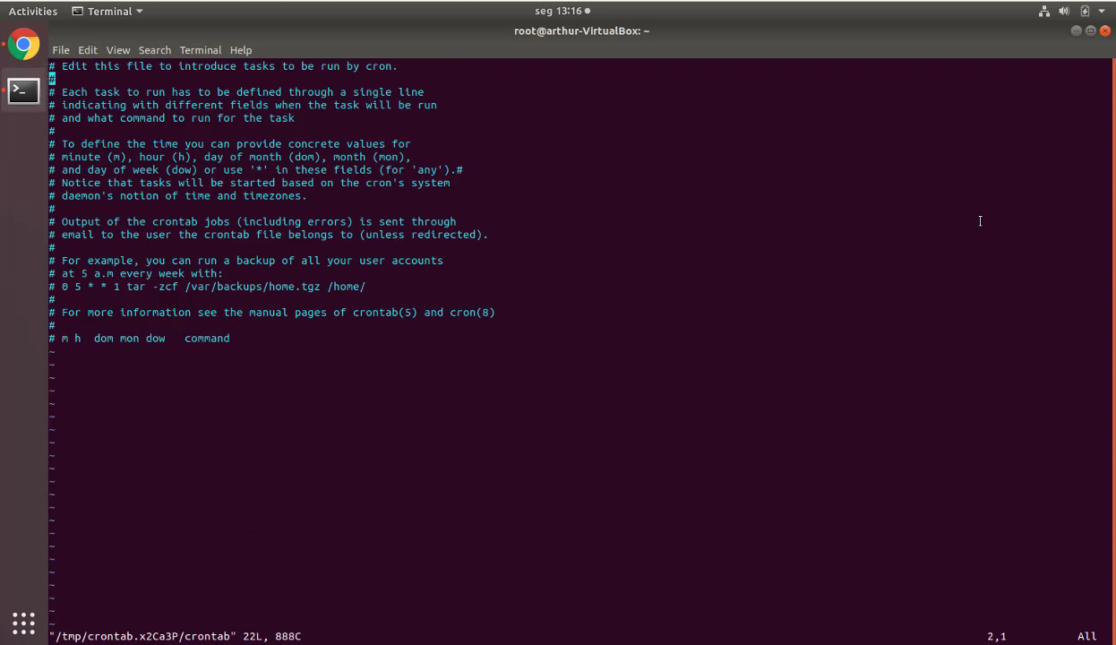
key("End")
key("a")
key("Return")
key("Return")
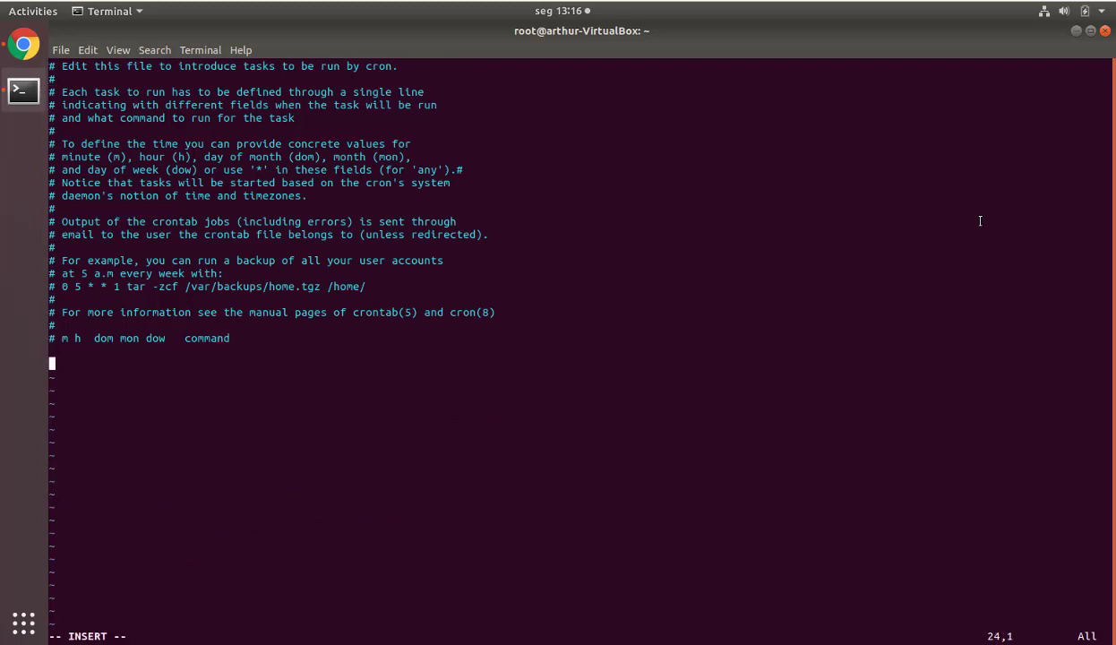
right_click(570, 351)
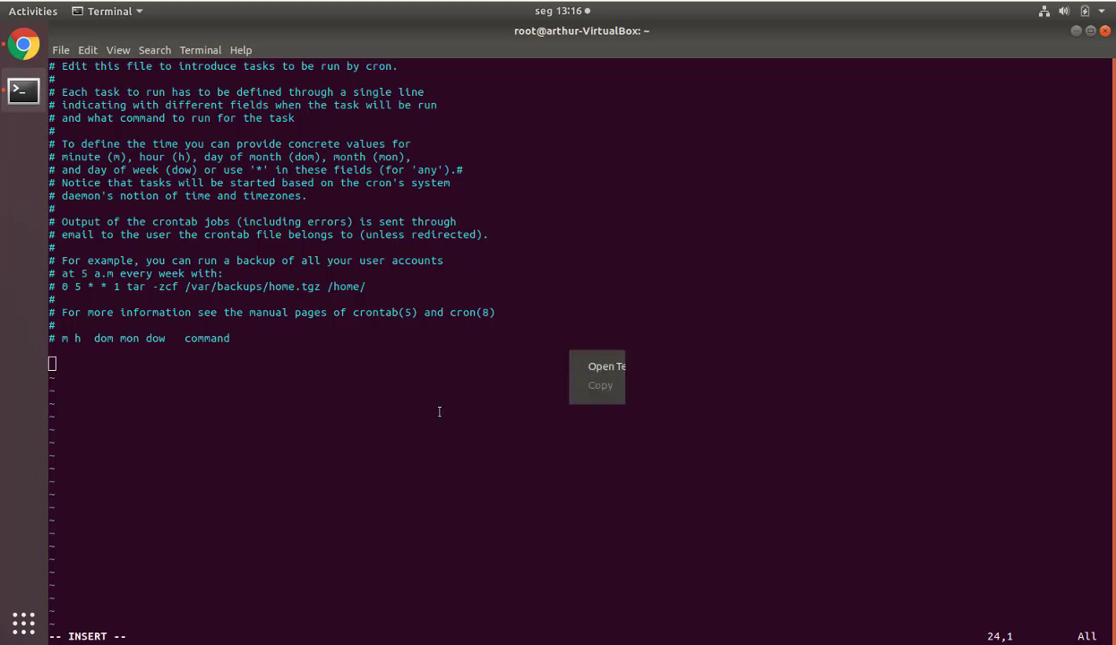
right_click(252, 391)
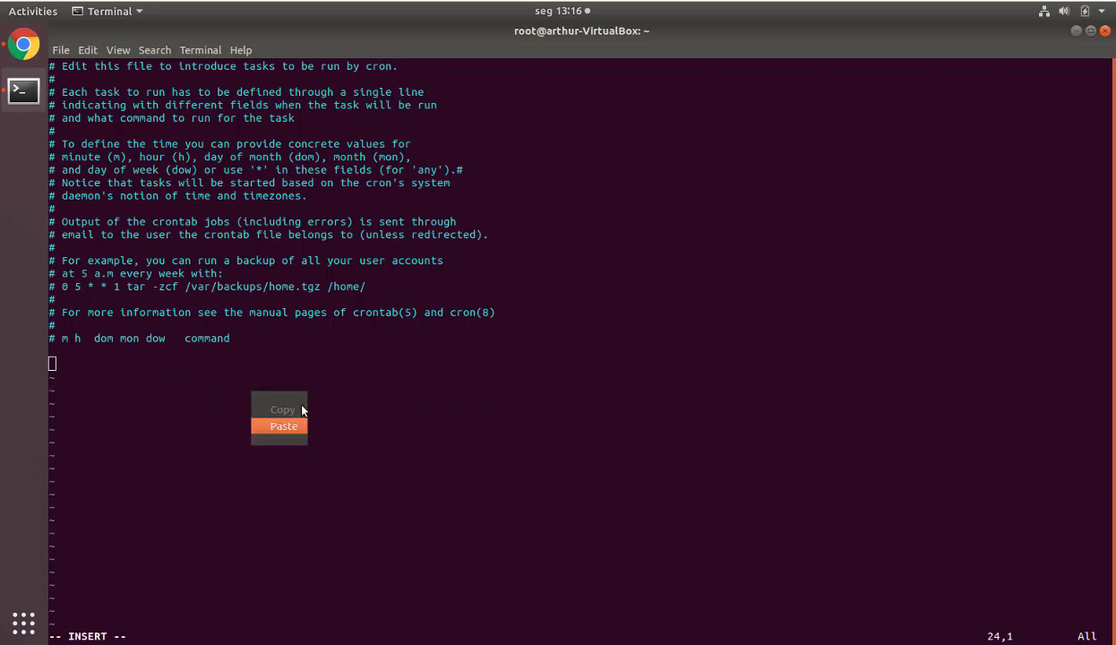
left_click(283, 425)
- Change the script path in the cron line to /var/www/html/glpi/front/cron.php, then save and close the crontab
key("Home")
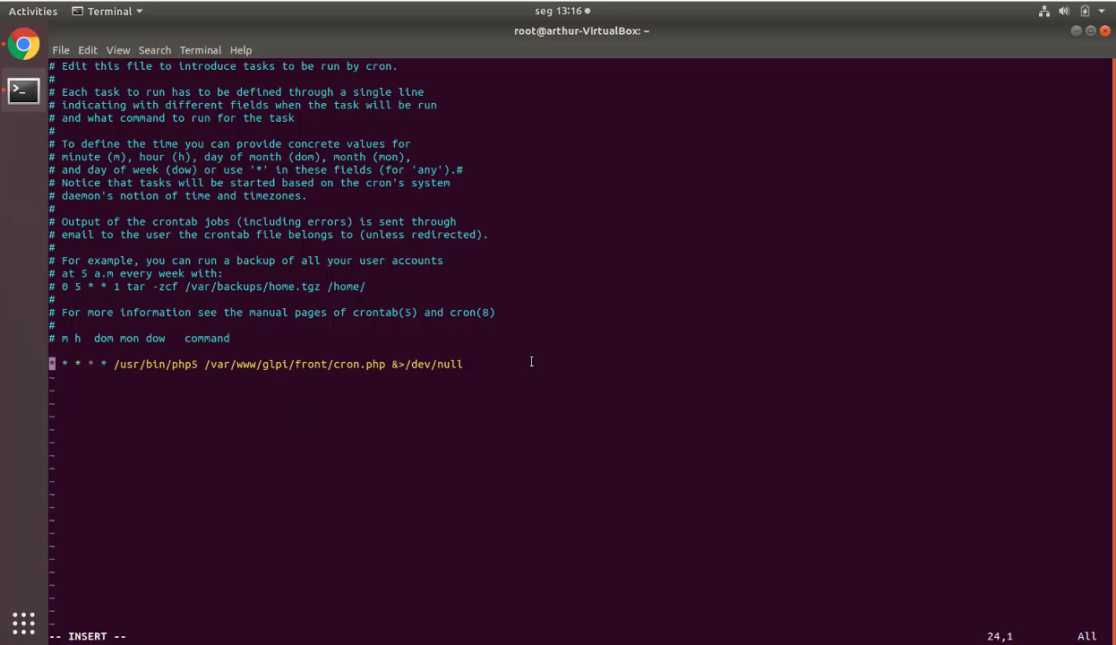
key("Right")
key("Right")
key("Right")
key("Right")
key("Right")
key("Right")
key("Right")
key("Right")
key("Right")
key("Right")
key("Right")
key("Right")
key("Right")
key("Right")
key("Right")
key("Right")
key("Right")
key("Right")
key("Right")
key("Right")
key("Right")
key("Right")
key("Right")
key("Right")
key("Right")
key("Right")
key("Right")
key("Right")
key("Right")
key("Right")
key("Right")
key("Right")
key("Right")
key("Left")
type("html")
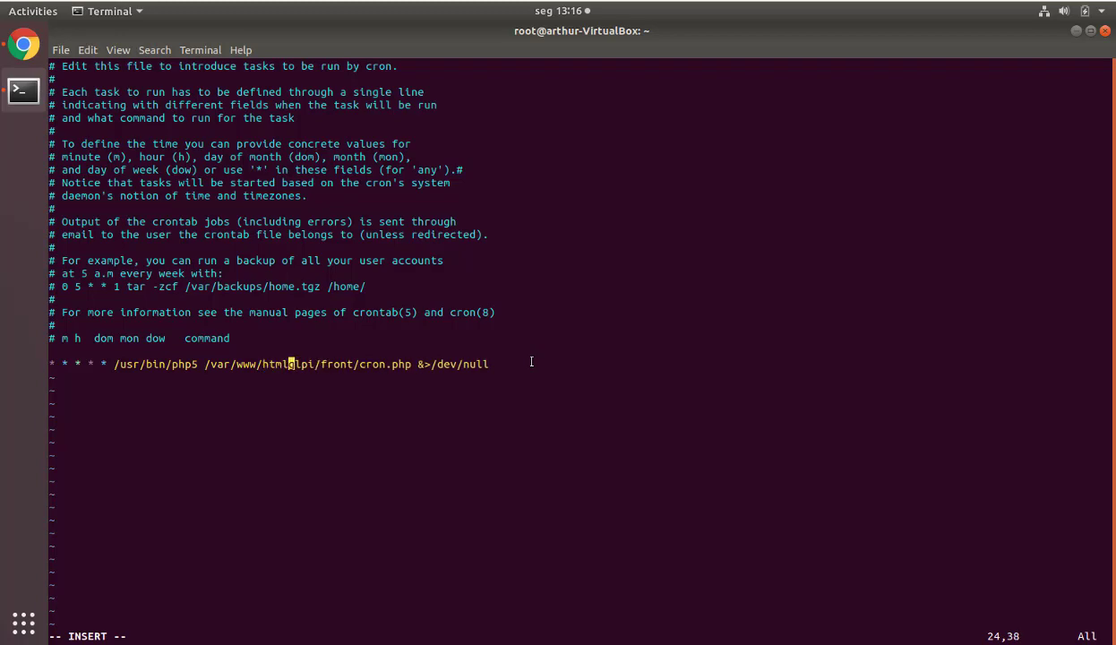
type("/")
key("Escape")
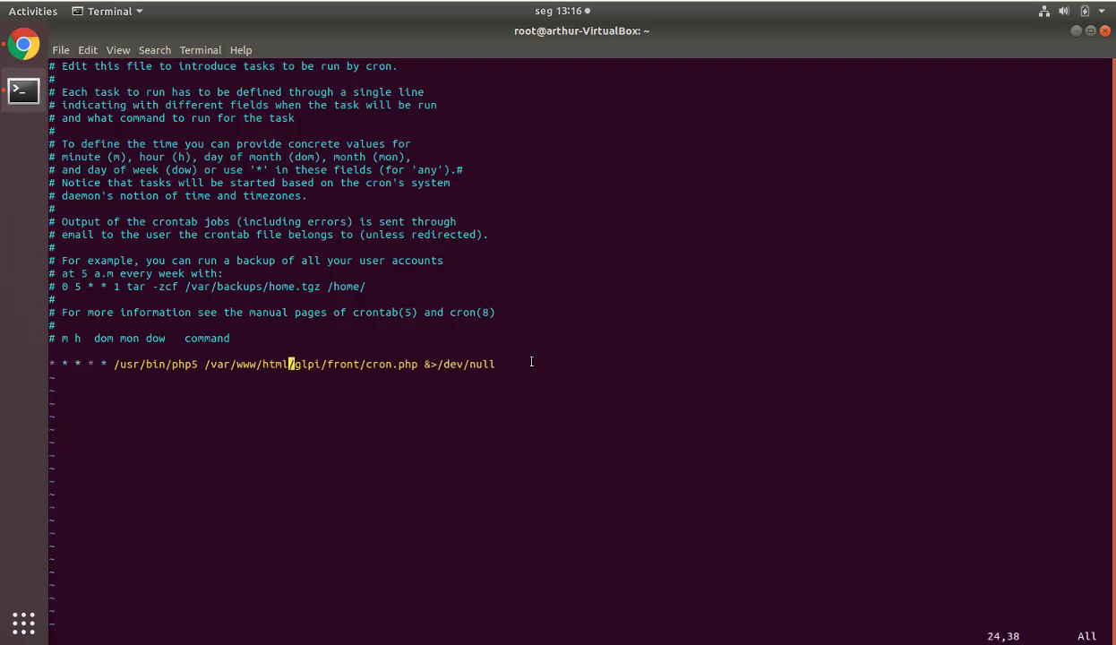
type(":x")
key("Return")
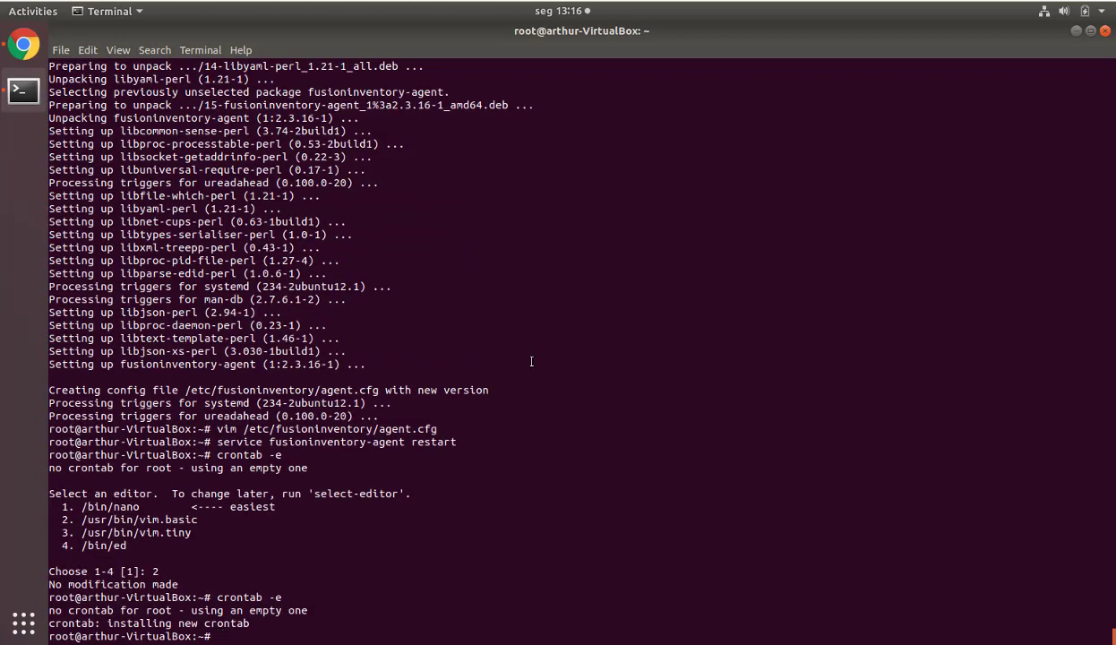
- Reopen root's crontab with crontab -e to check the saved cron line
type("etc/")
key("BackSpace")
key("BackSpace")
key("BackSpace")
key("BackSpace")
key("Up")
key("Return")
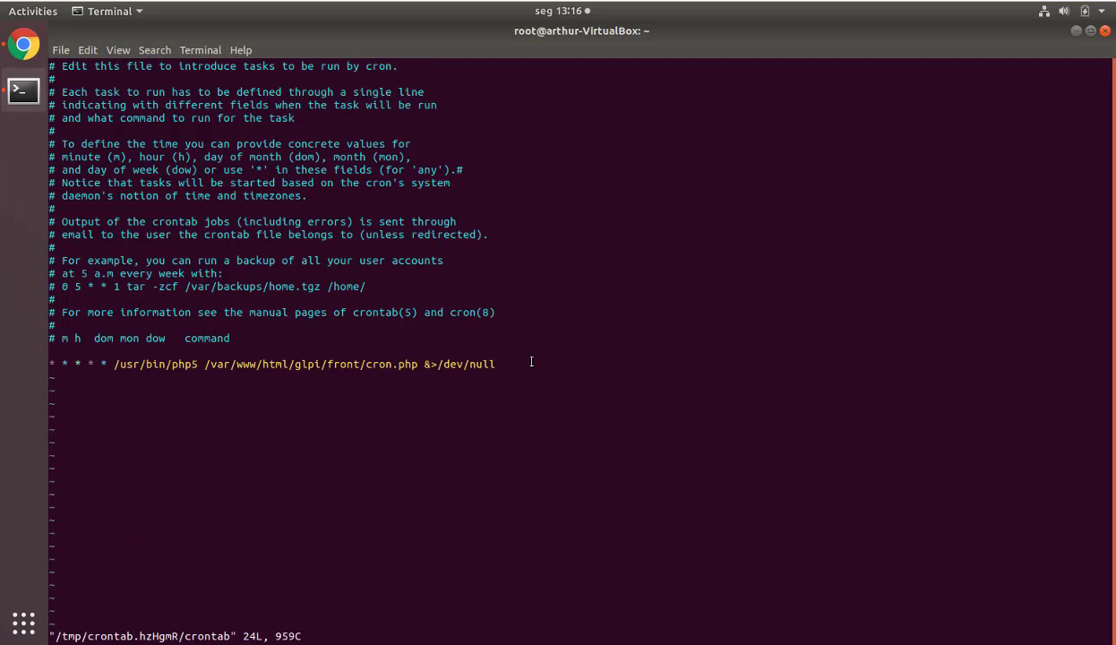